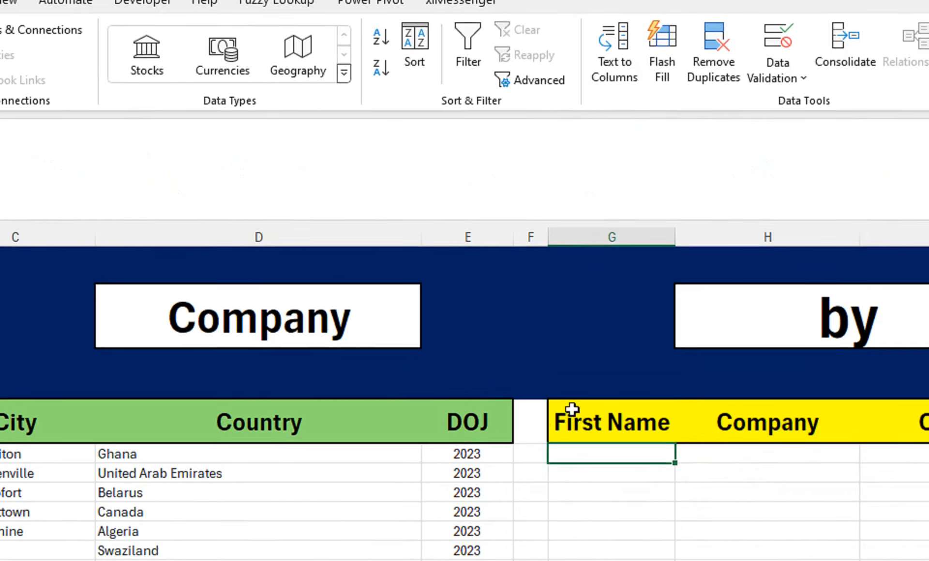
Start a formula in cell G5 with the FILTER function and nest VSTACK as its array argument.
text(=)
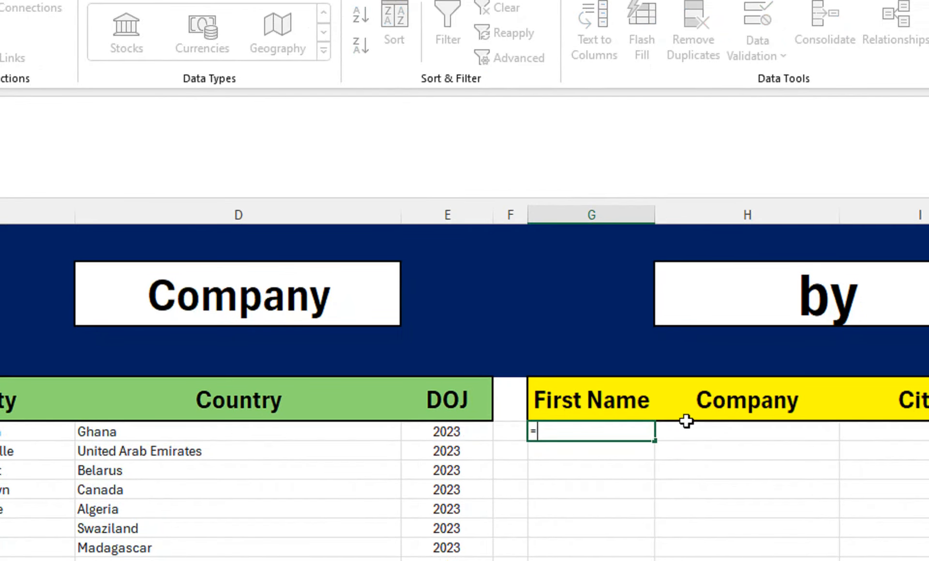
text(filter)
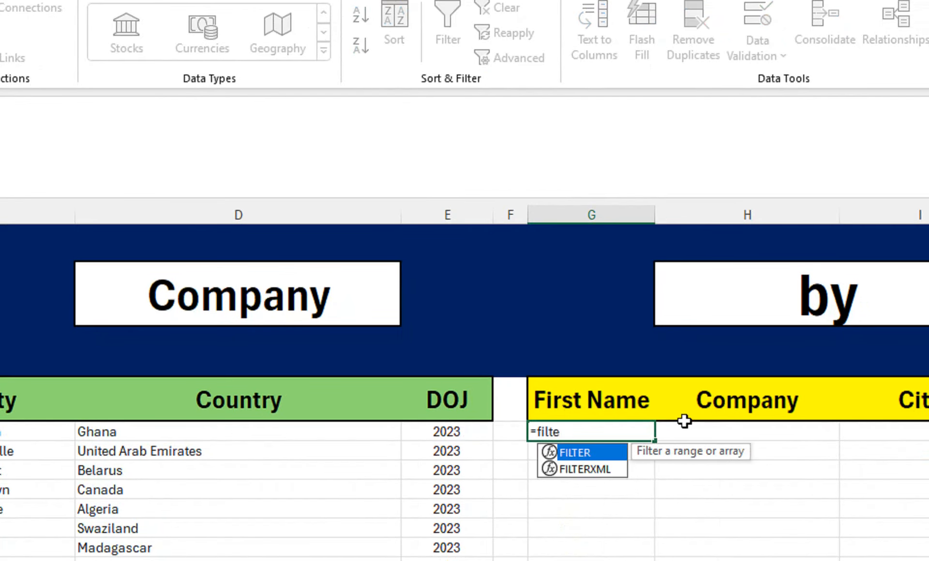
key(Tab)
text(A6:E)
key(BackSpace)
key(BackSpace)
key(BackSpace)
key(BackSpace)
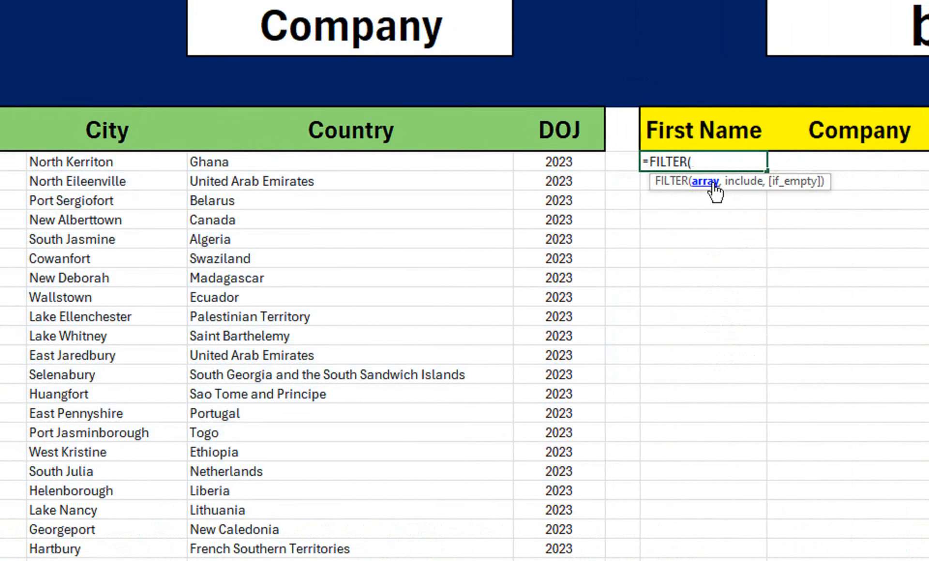
text(v)
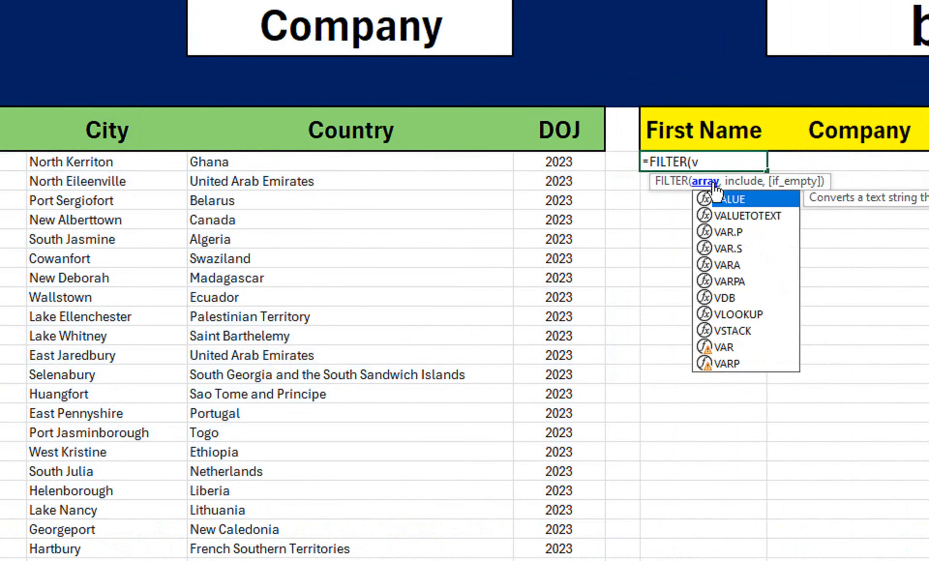
text(st)
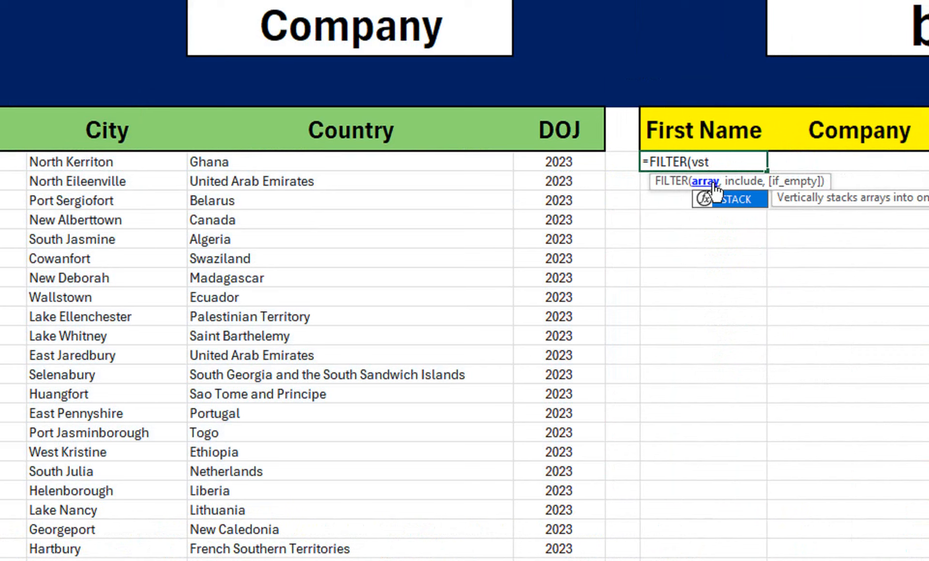
double_click(715, 196)
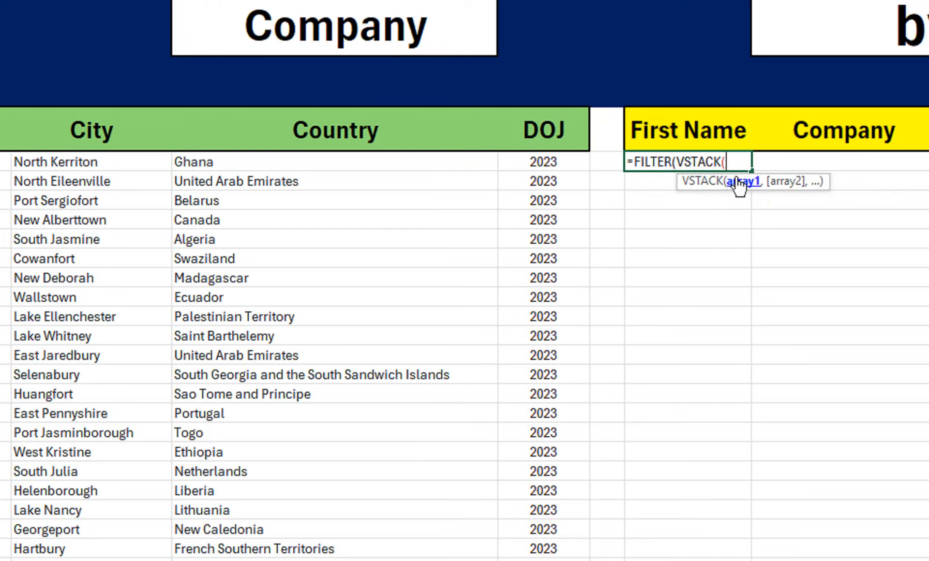
Reference the first sheet's data range A5:E52 as the first array of VSTACK.
click(583, 162)
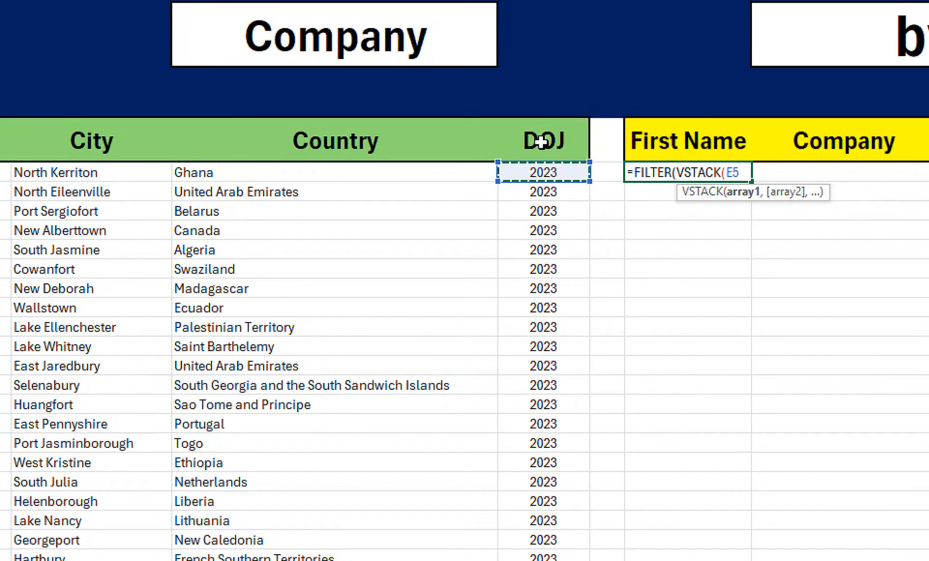
key(ctrl+shift+Left)
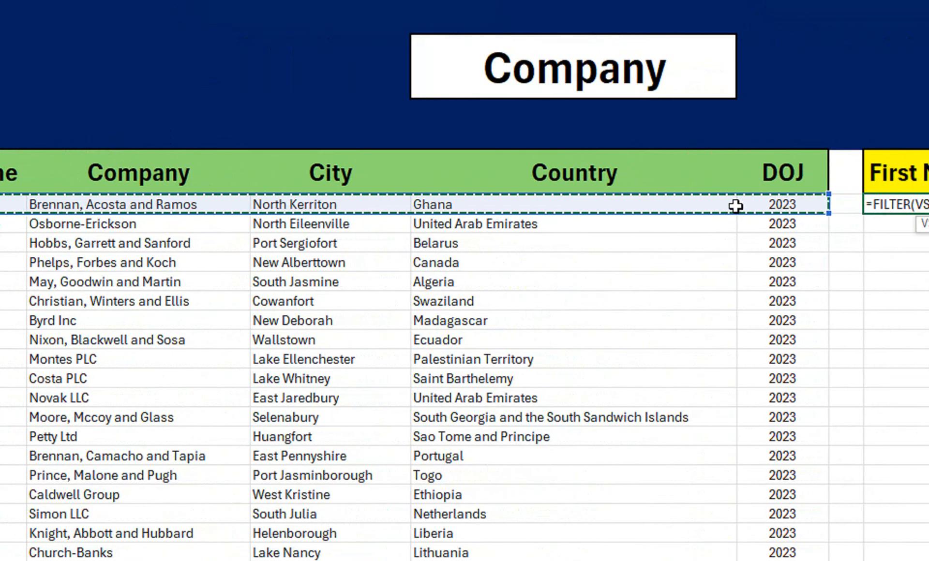
key(ctrl+shift+Down)
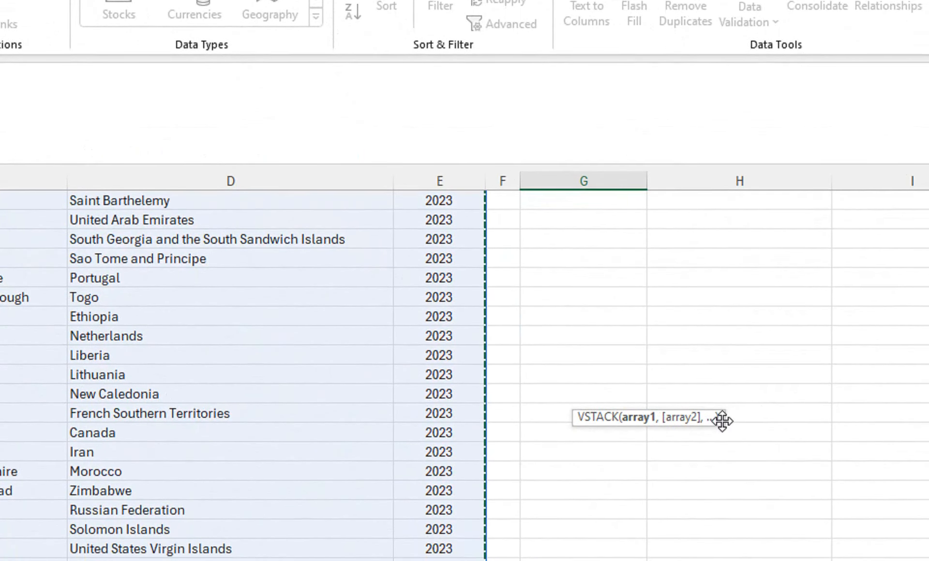
drag(722, 421, 220, 164)
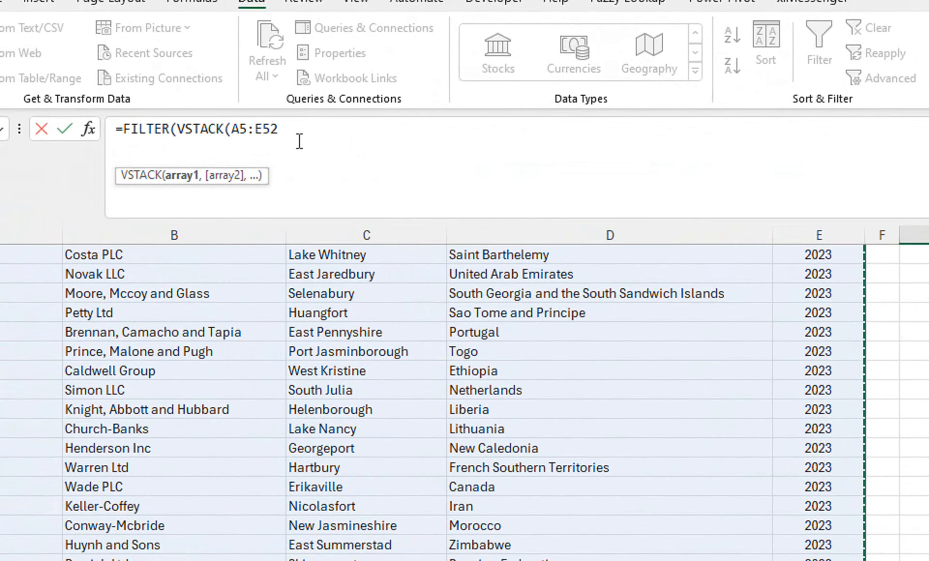
Add Sheet2's data range A2:E44 as the second VSTACK array and close that function.
text(,)
click(121, 537)
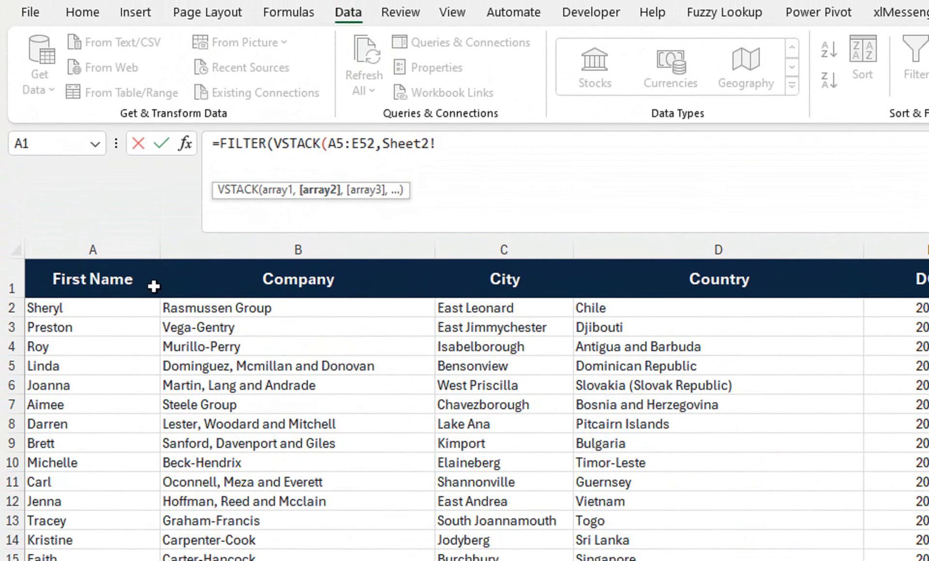
click(131, 310)
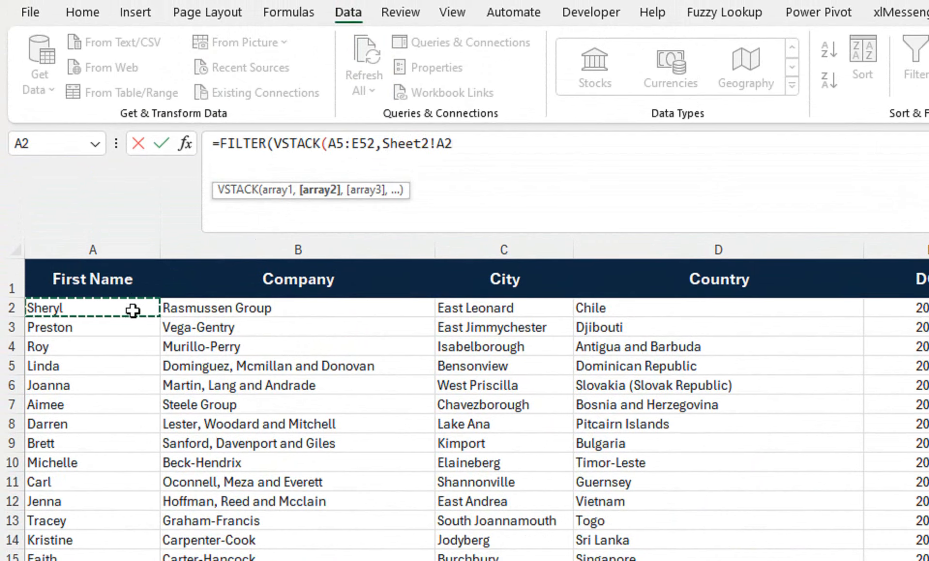
key(ctrl+shift+Right)
key(ctrl+shift+Down)
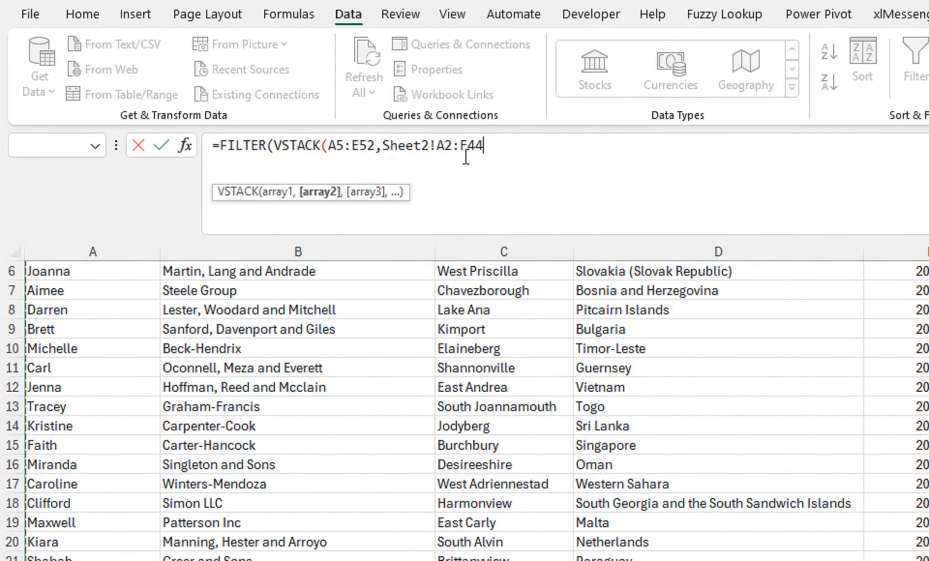
text())
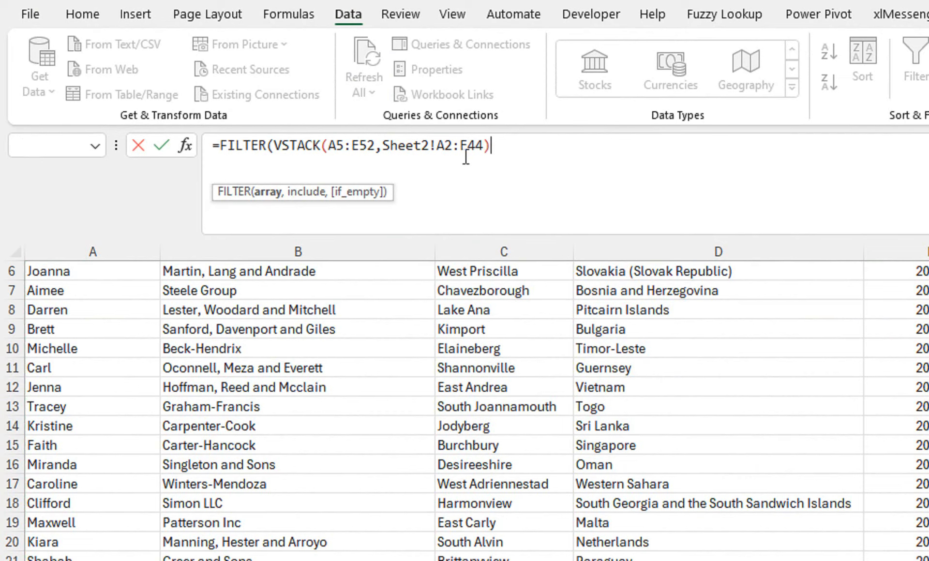
Begin FILTER's include argument with ISNUMBER and a nested SEARCH function.
text(,)
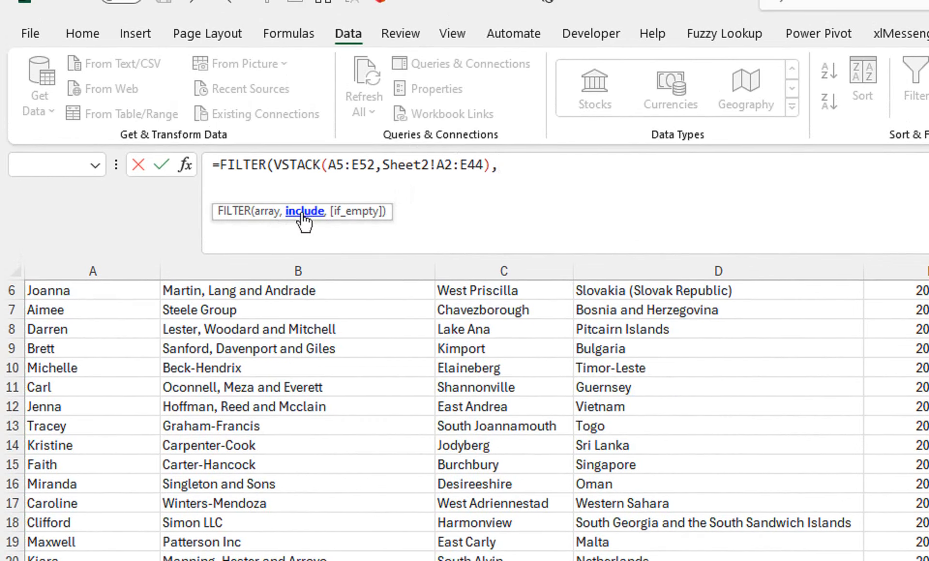
text(idn)
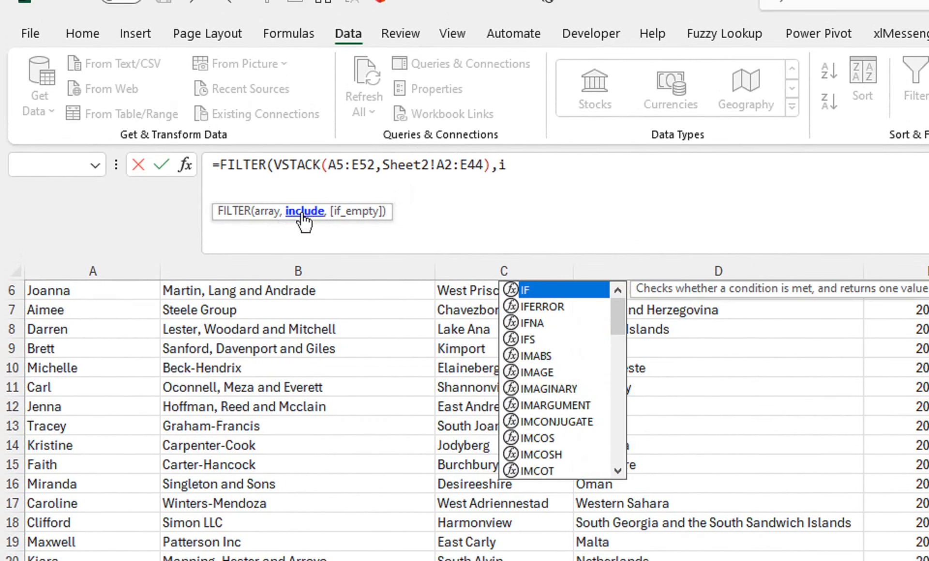
key(BackSpace)
key(BackSpace)
key(BackSpace)
text(ISNUMBER(sear)
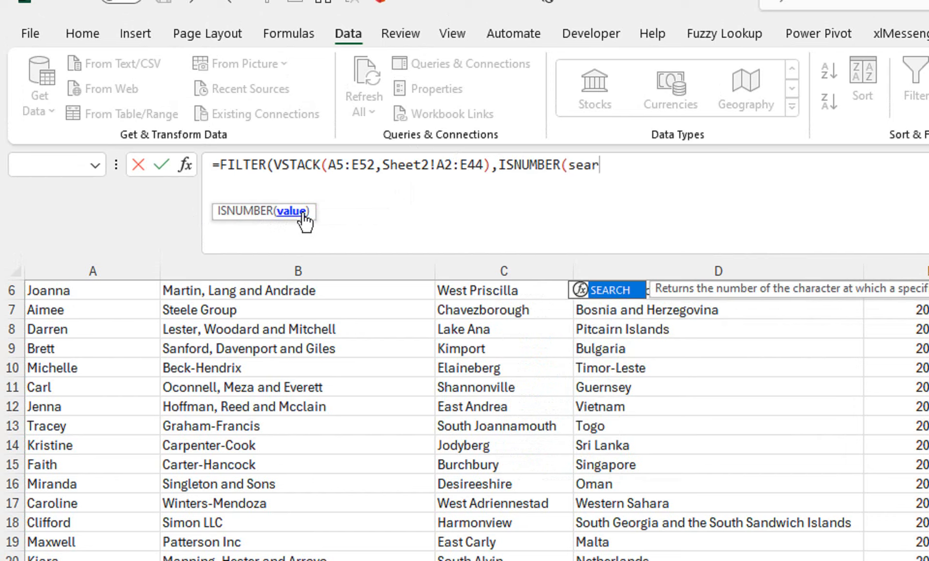
key(Tab)
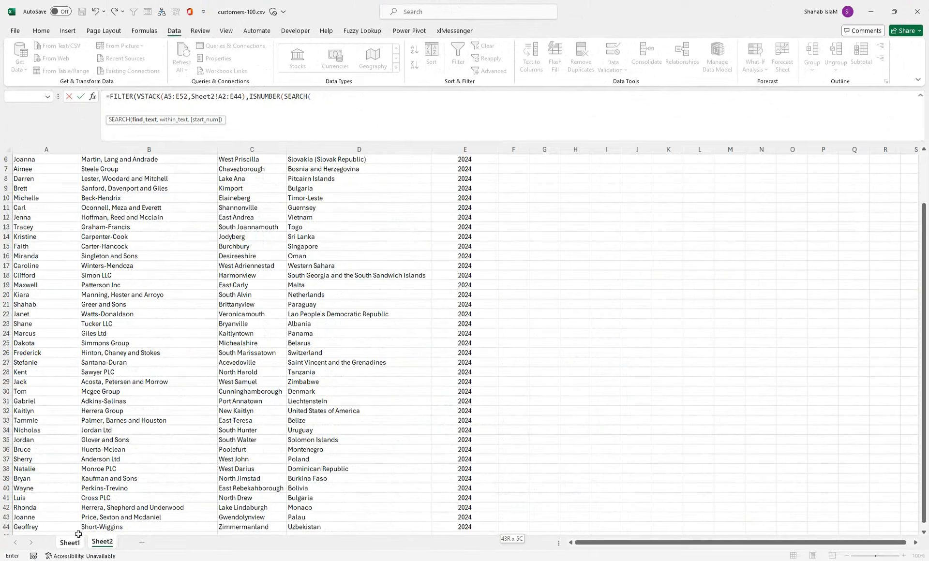
Reference cell H2 on Sheet1 as the text to find in SEARCH.
click(73, 539)
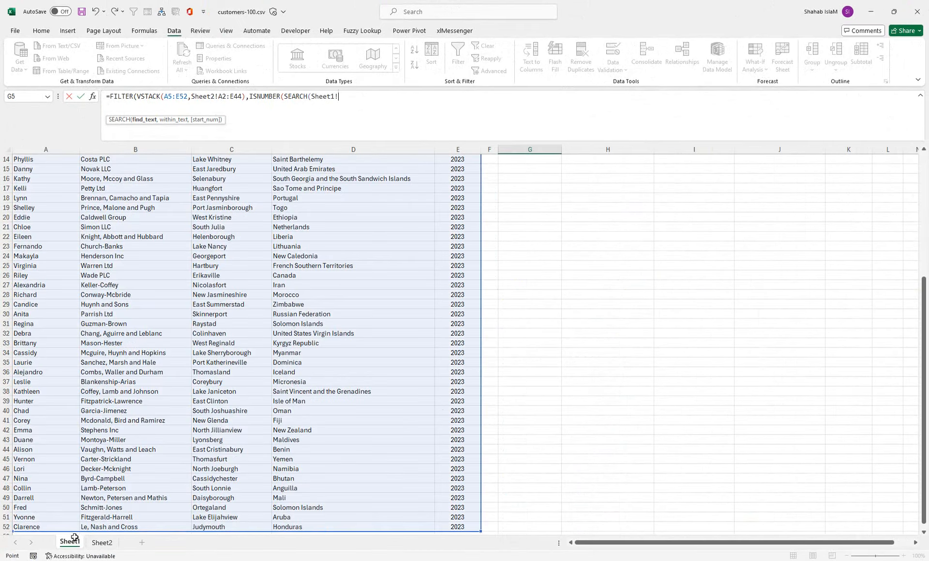
drag(924, 335, 924, 181)
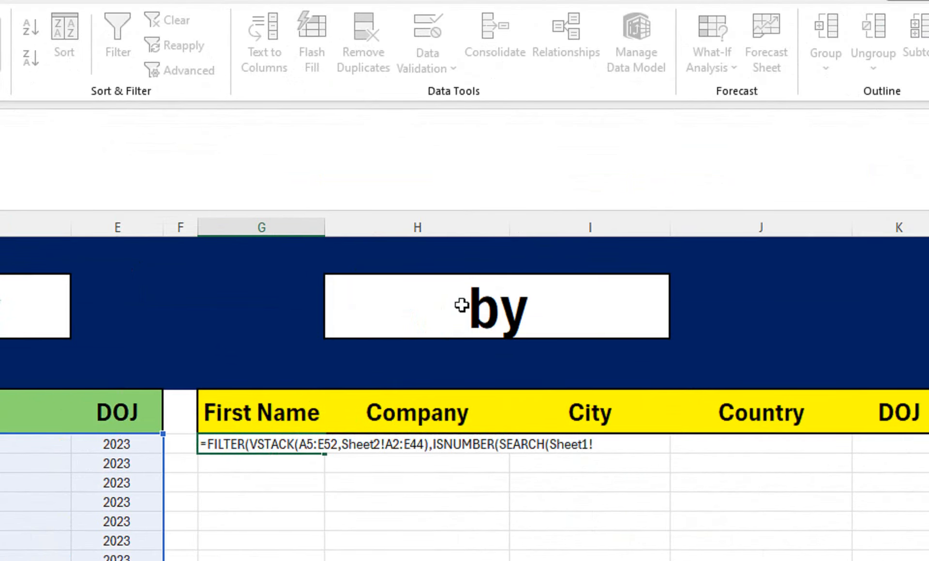
click(461, 305)
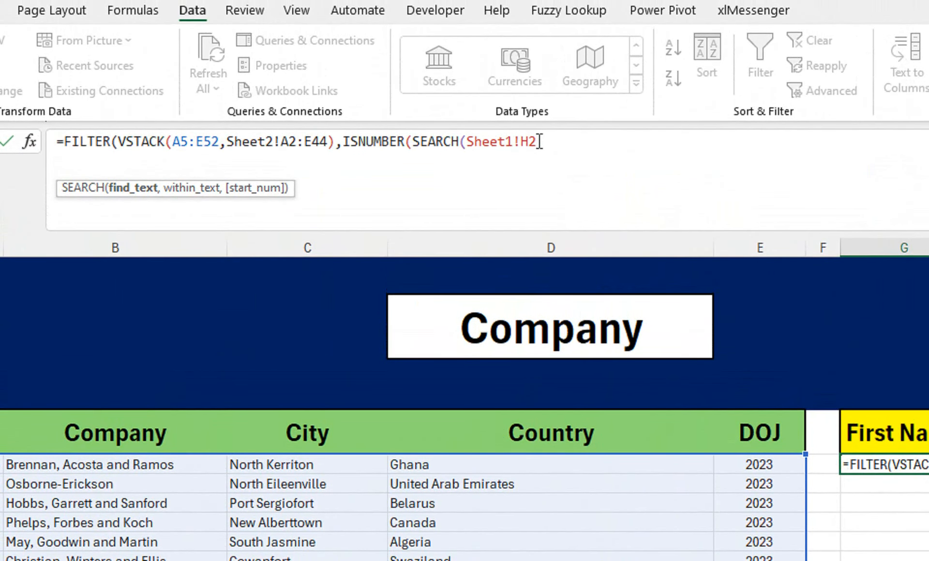
Use Sheet1's First Name range A5:A52 as SEARCH's within_text argument, with an opening VSTACK function in front of it.
text(,)
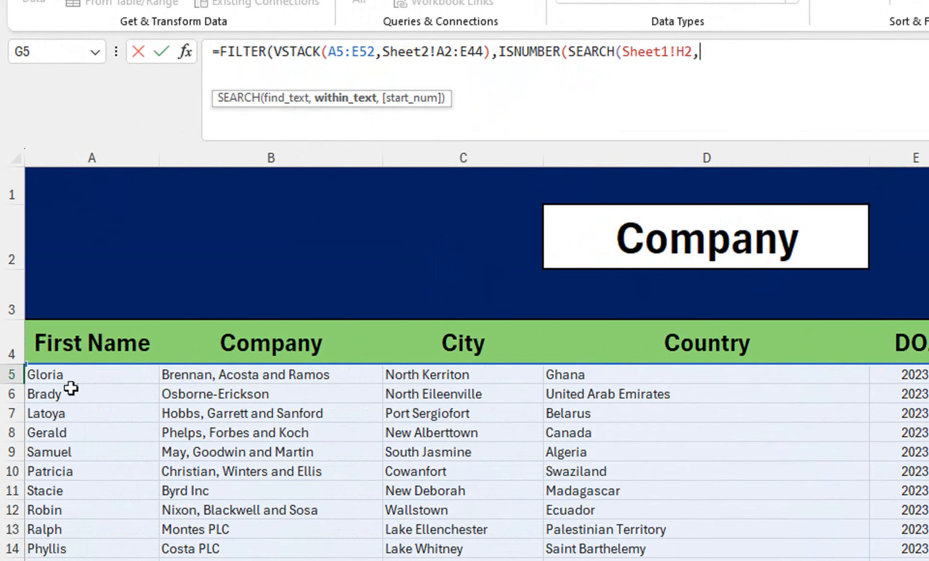
click(77, 379)
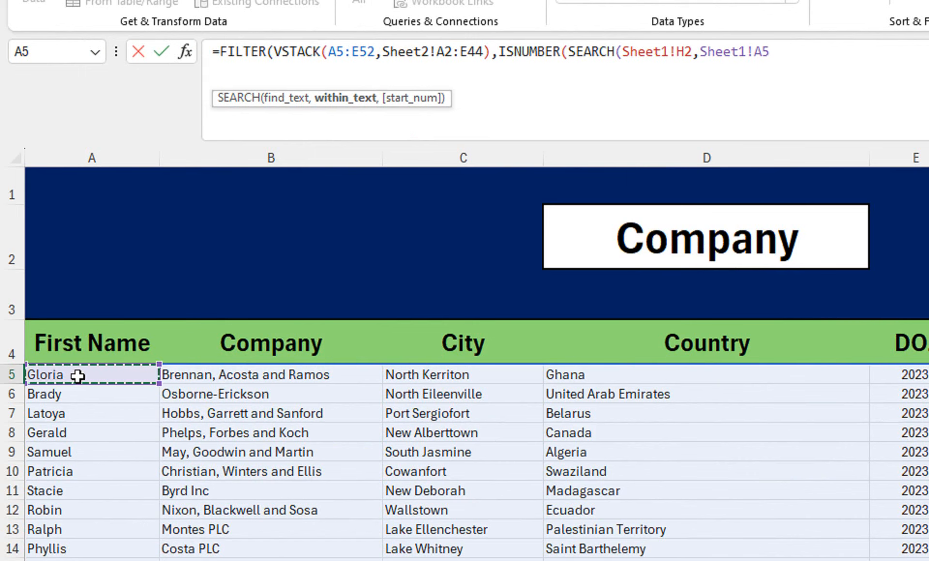
key(ctrl+shift+Down)
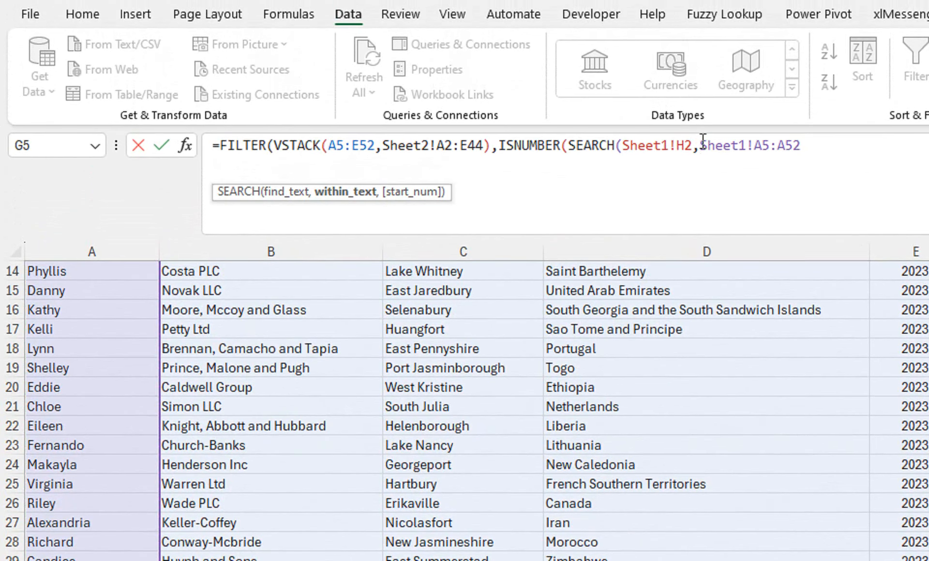
click(703, 141)
text(vs)
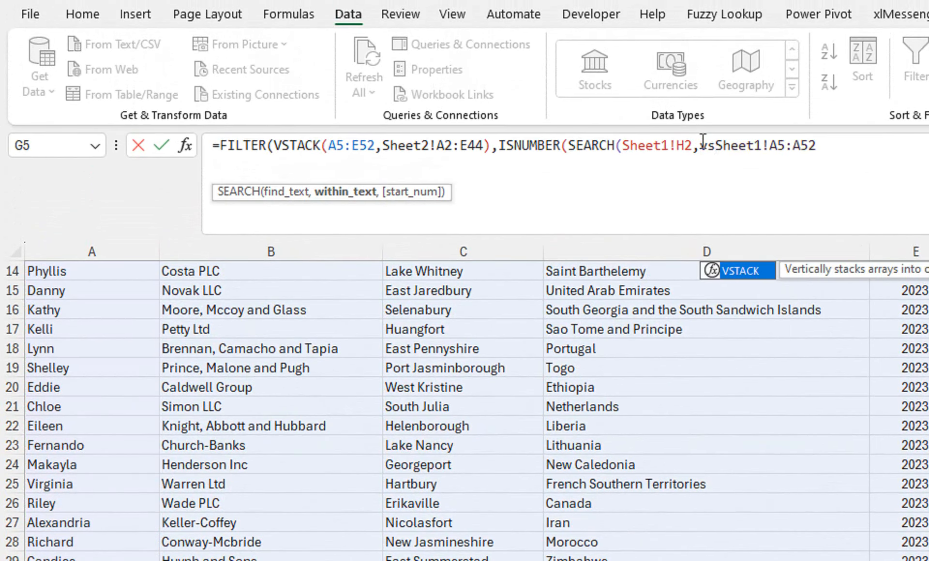
key(Tab)
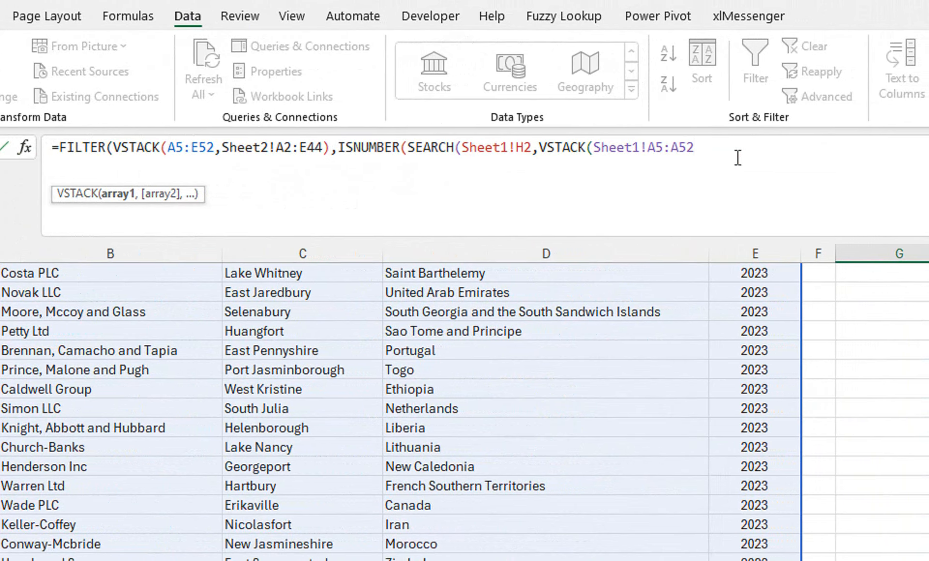
Add Sheet2's First Name range A2:A44 to the inner VSTACK and close the VSTACK, SEARCH and ISNUMBER functions.
text(,)
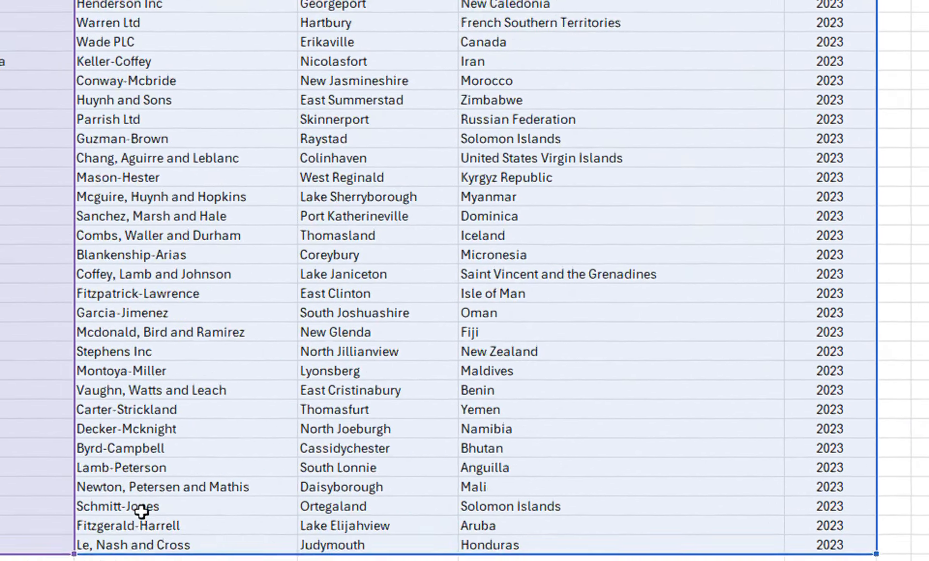
click(182, 522)
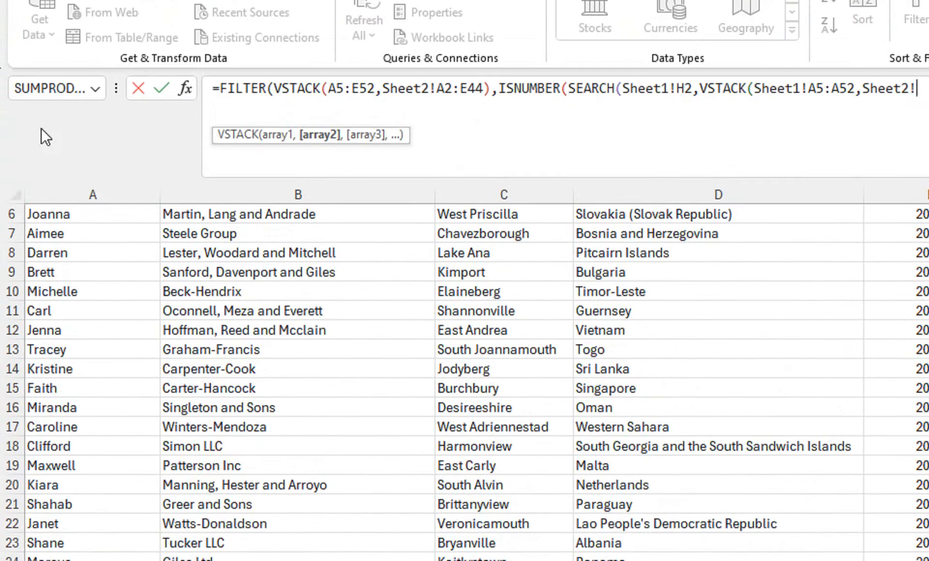
click(49, 216)
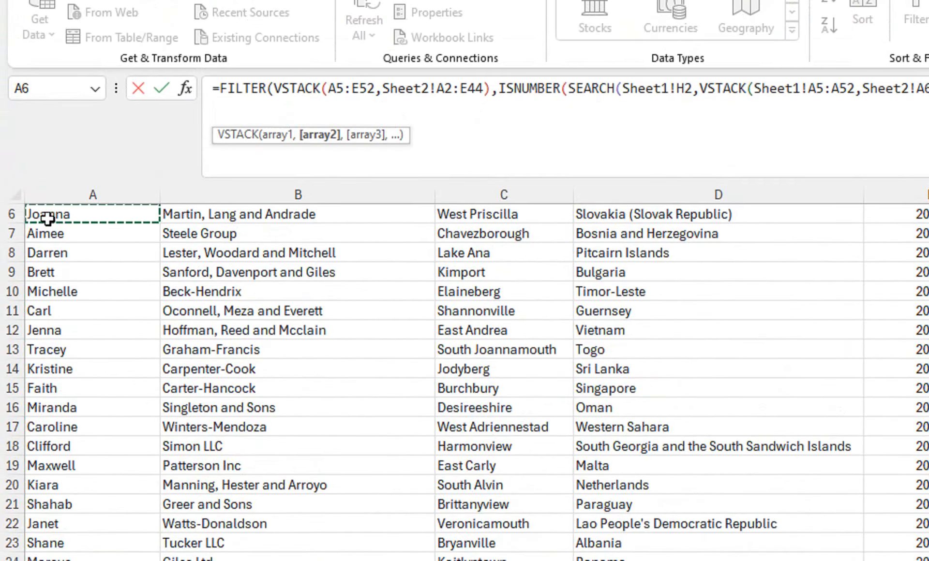
key(ctrl+Up)
key(Down)
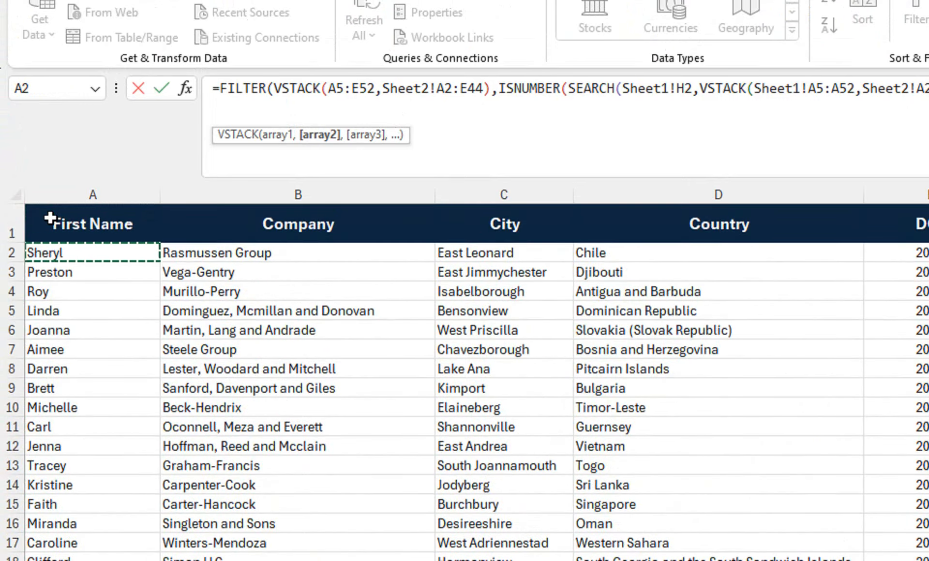
key(ctrl+shift+Down)
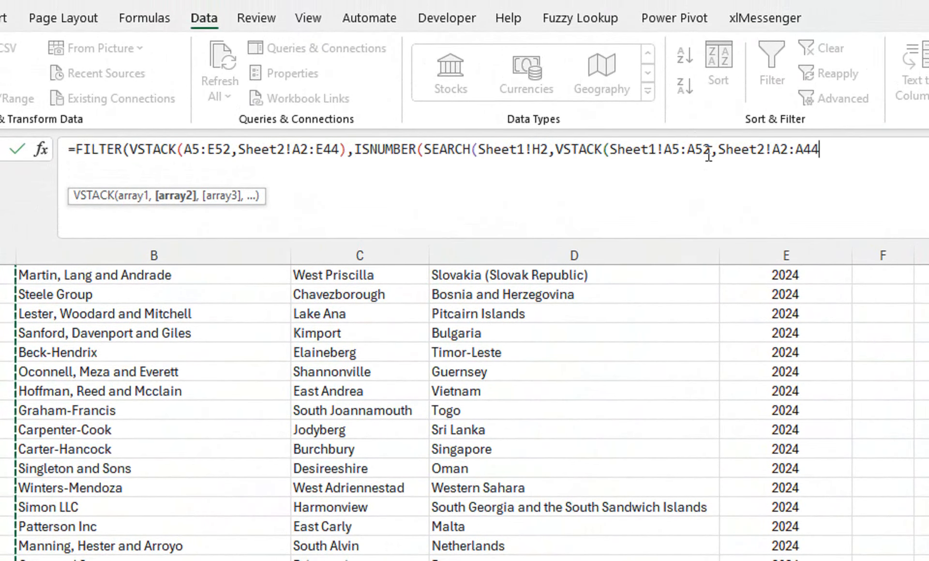
text()))
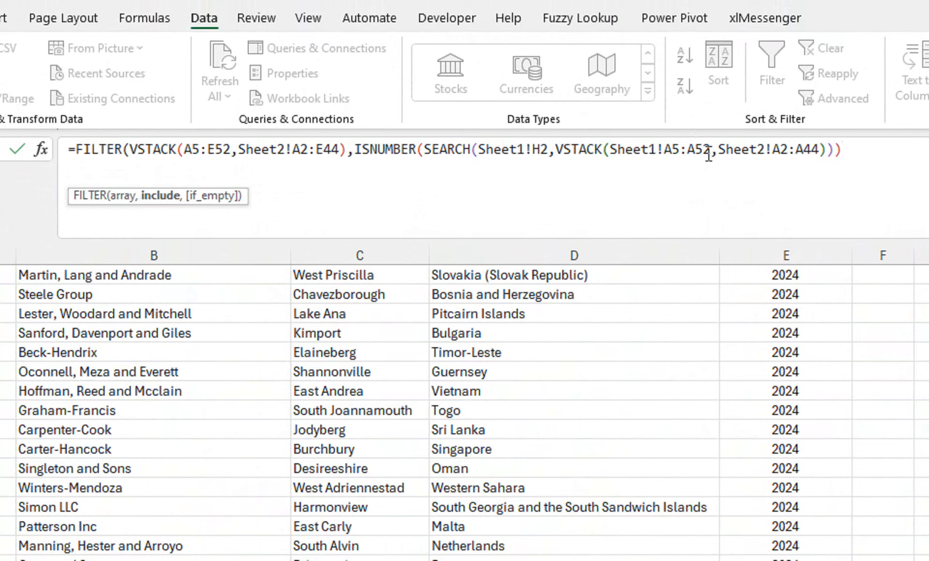
Set FILTER's if_empty argument to "No Result" and close the function's parenthesis.
text(,"n)
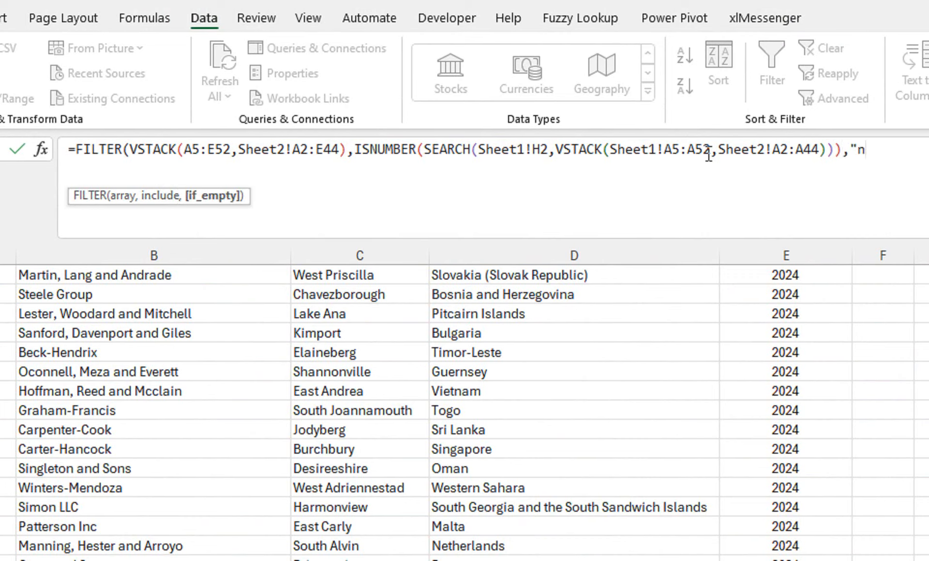
key(BackSpace)
text(No Result)
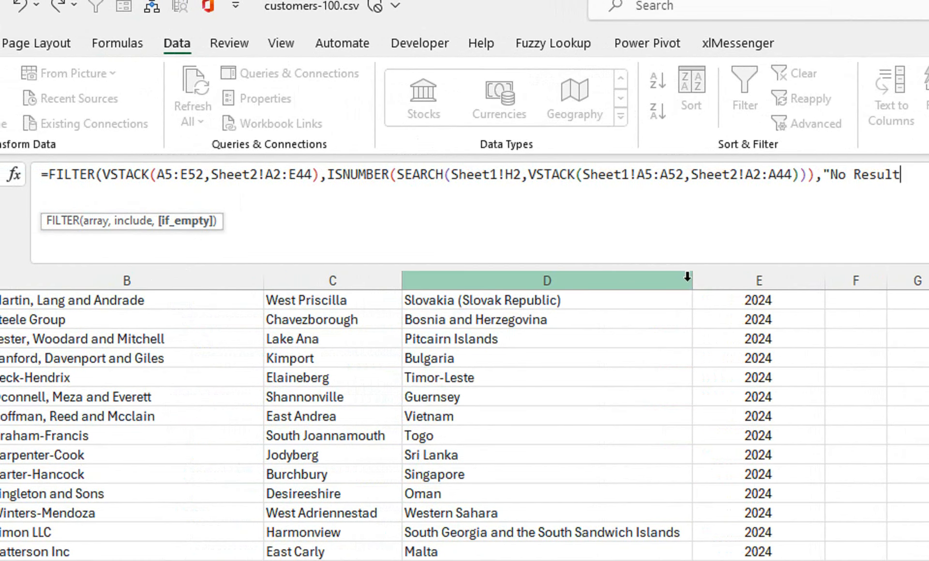
text("))
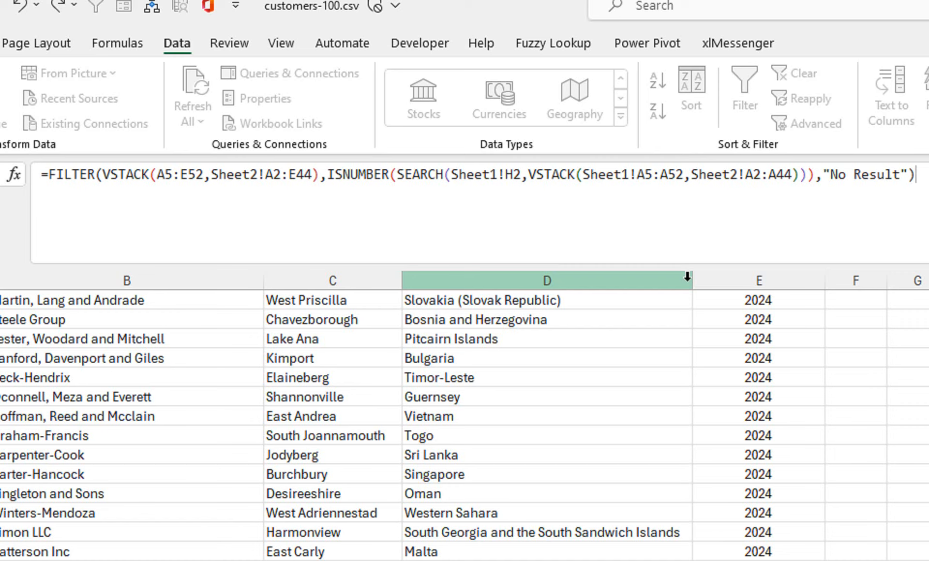
Enter the completed FILTER formula in G5 and review its output against the H2 search text and Sheet2's records.
key(Return)
scroll(687, 277, up, 1)
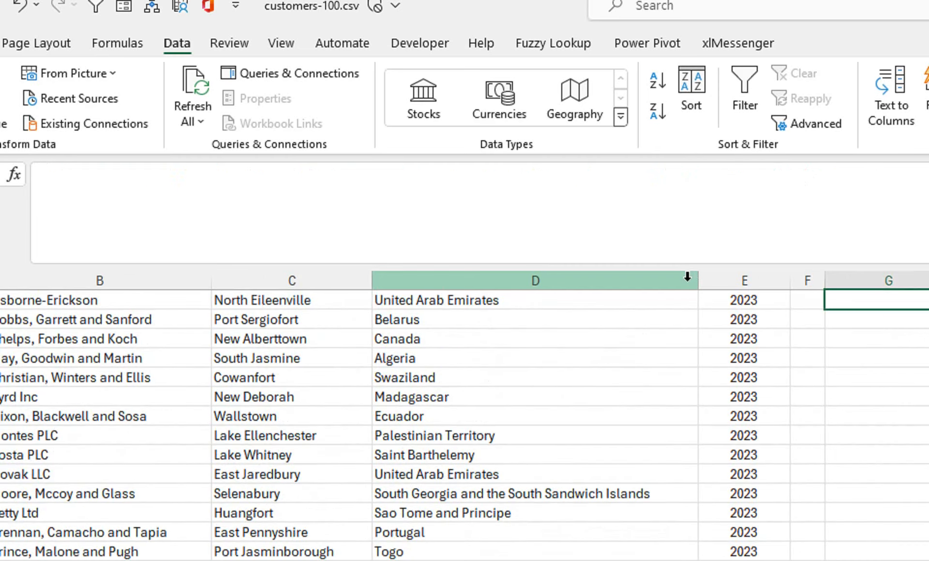
drag(768, 433, 734, 160)
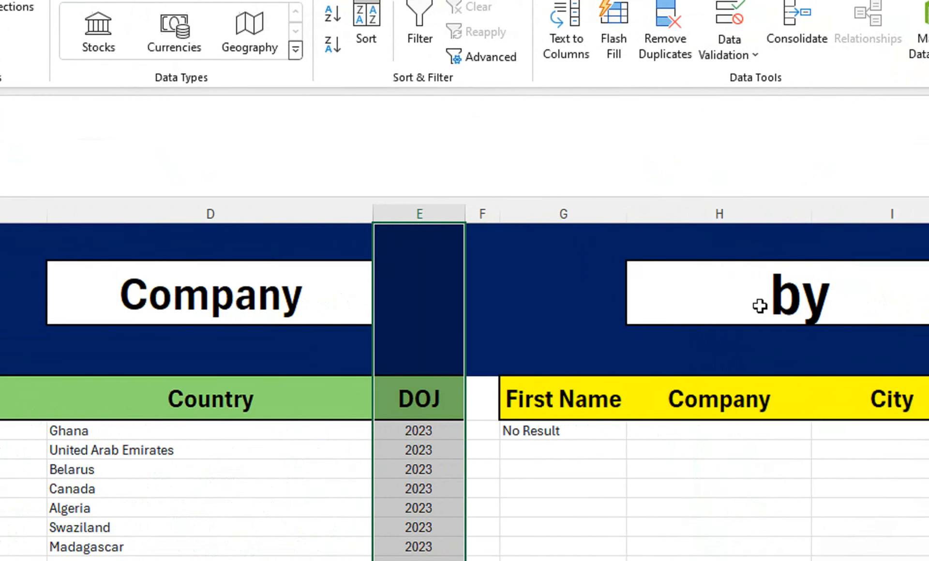
click(735, 306)
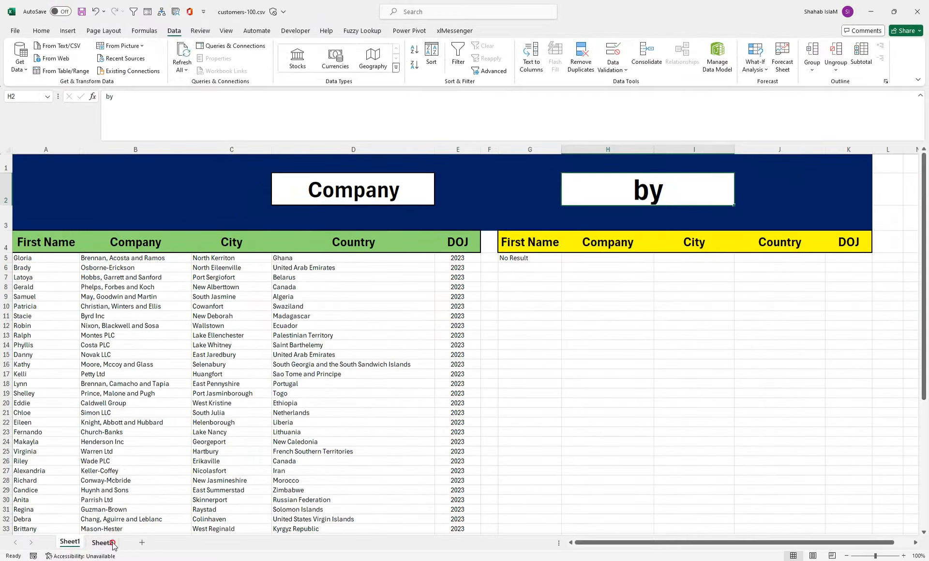
click(102, 542)
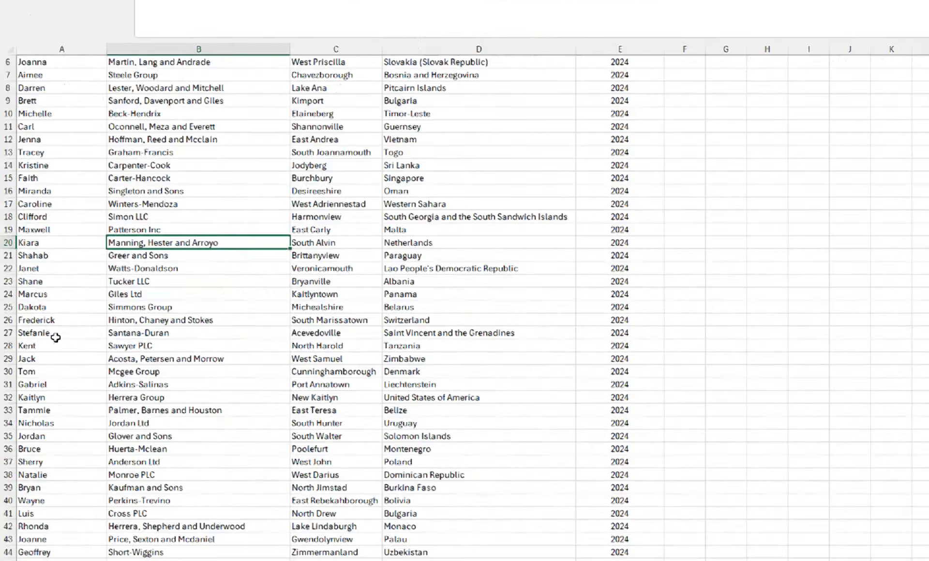
click(148, 524)
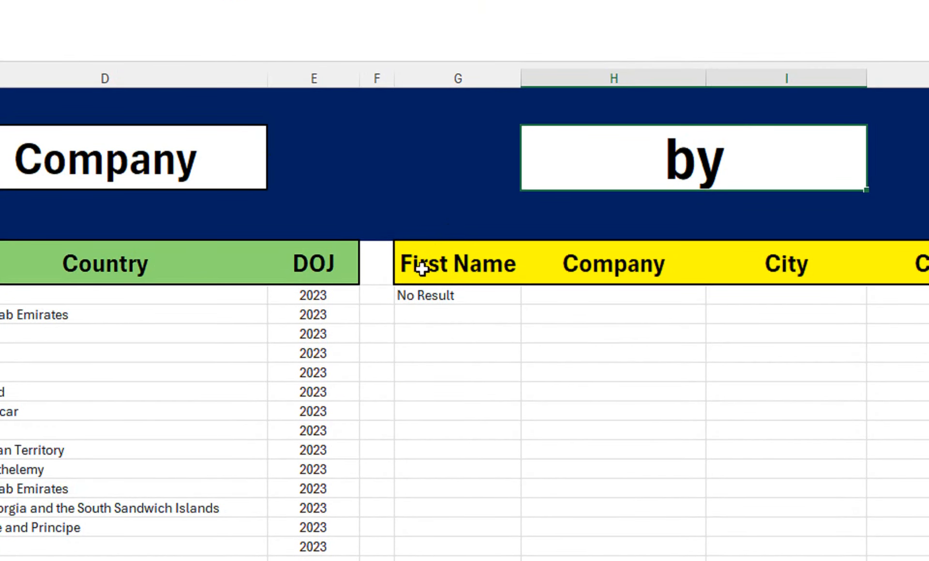
click(403, 290)
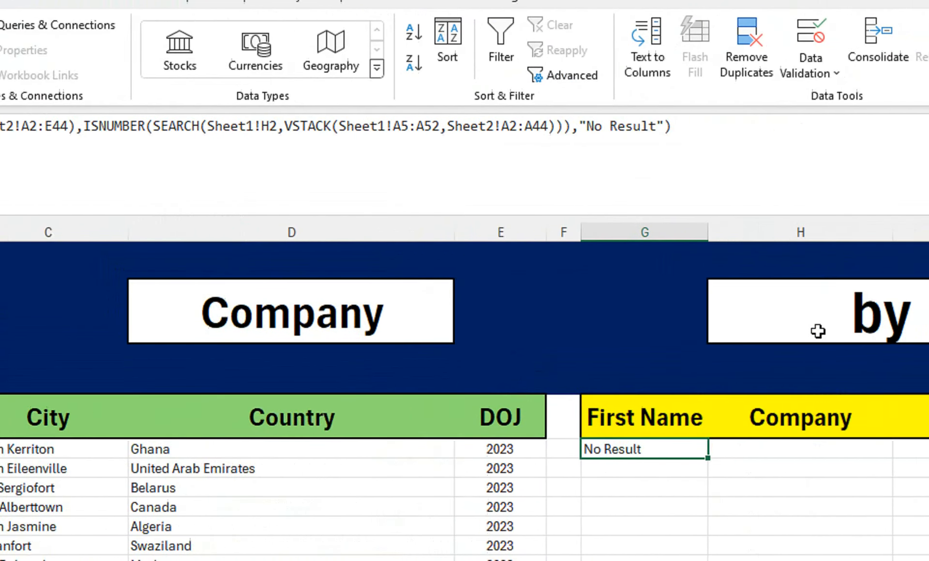
Set the search text in H2 to "sh".
click(748, 389)
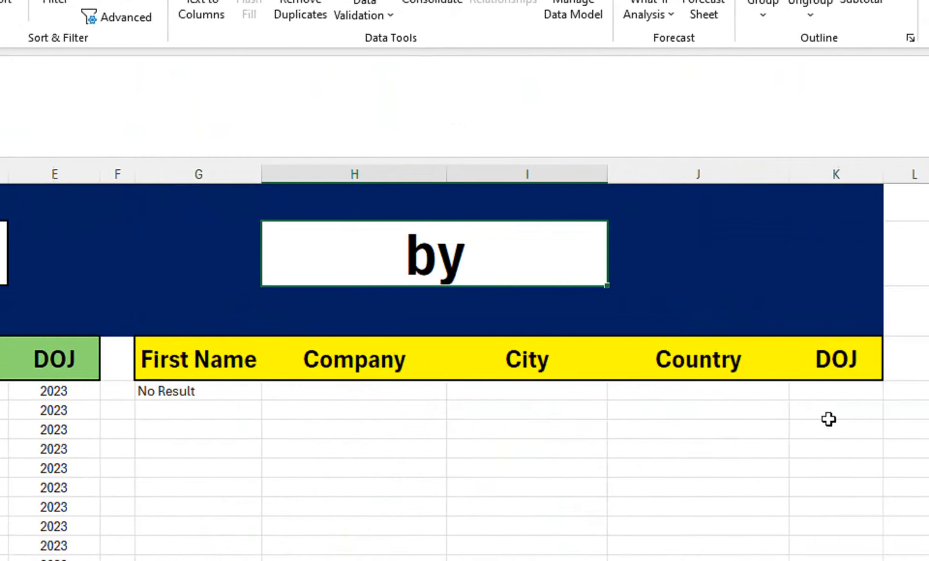
text(Sh)
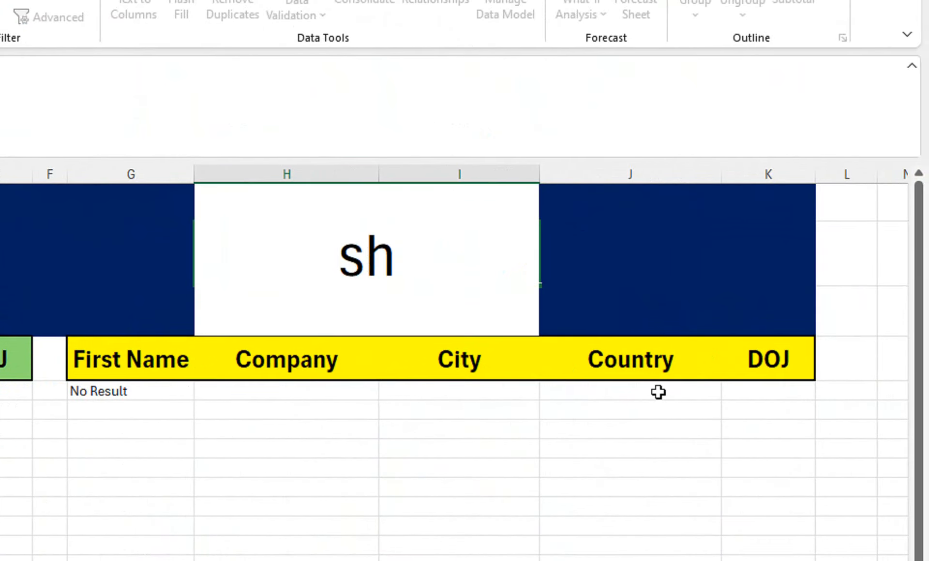
key(Return)
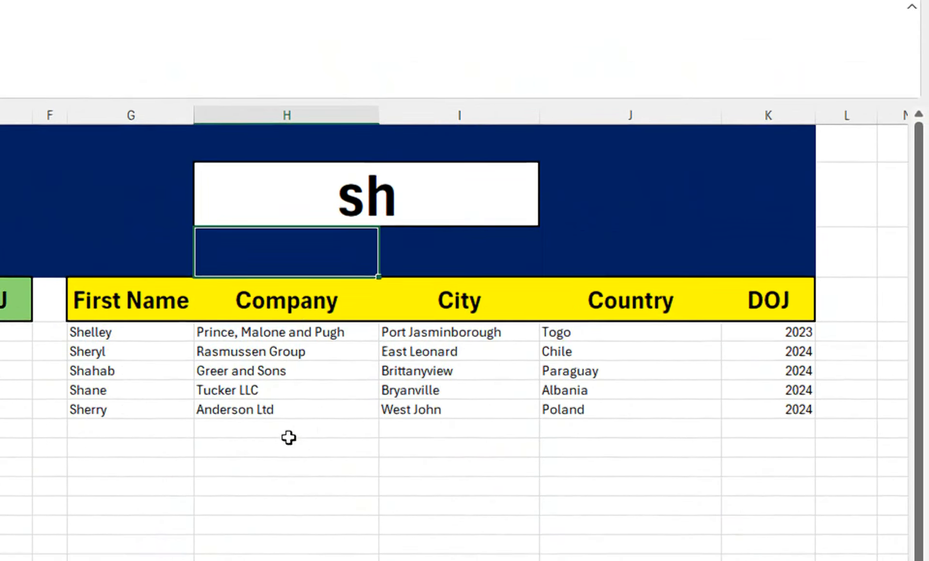
Insert an IF function in front of FILTER in G5's formula and start its logical test as D2=.
click(151, 392)
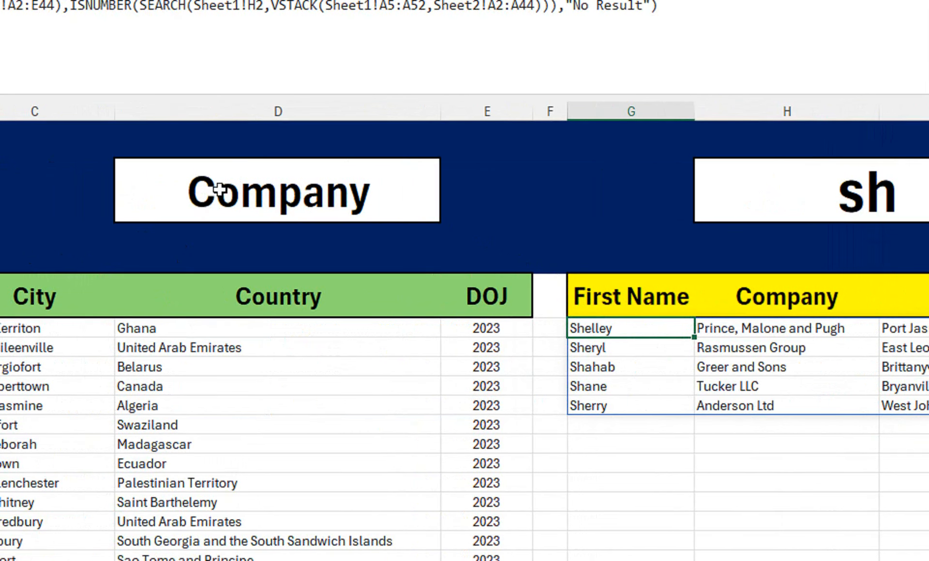
click(724, 210)
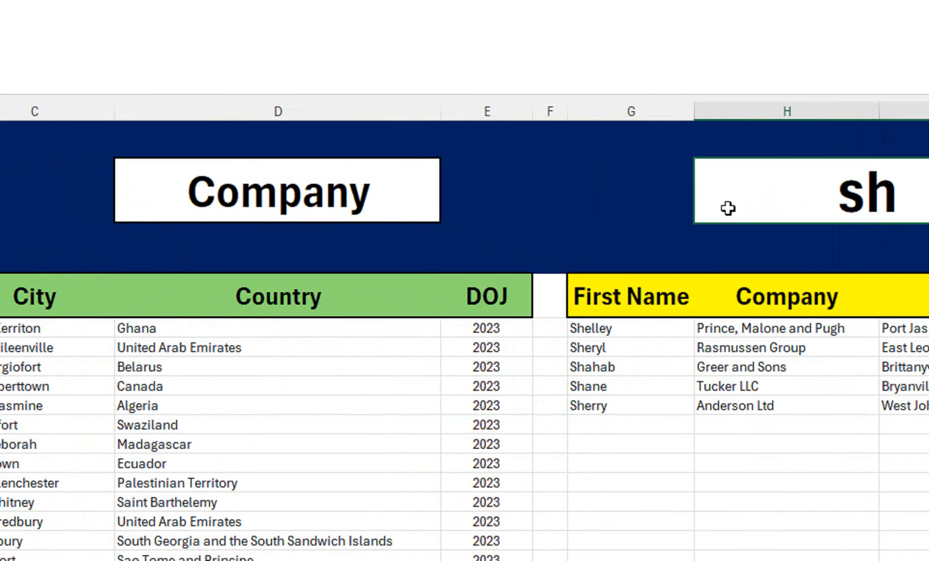
click(639, 331)
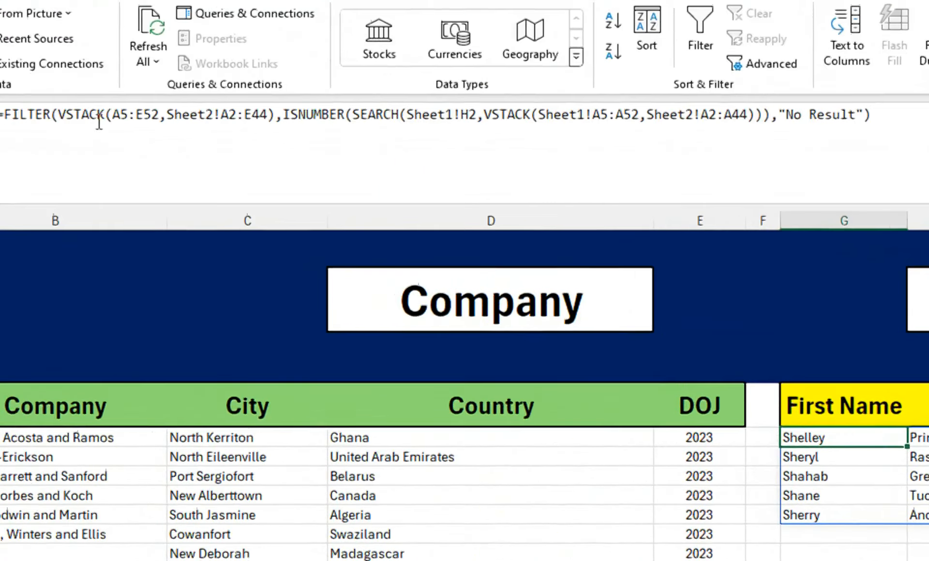
click(4, 114)
text(IF()
click(448, 320)
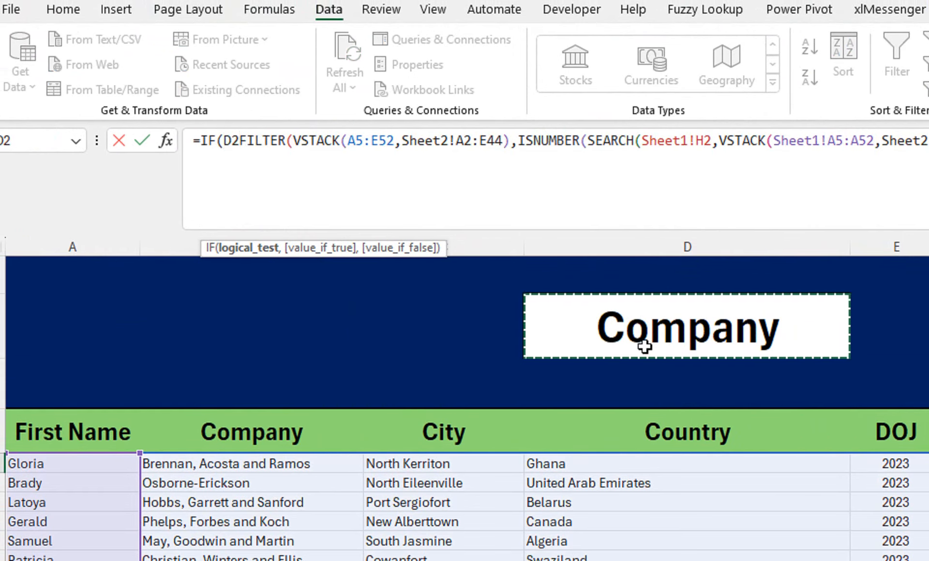
text(=)
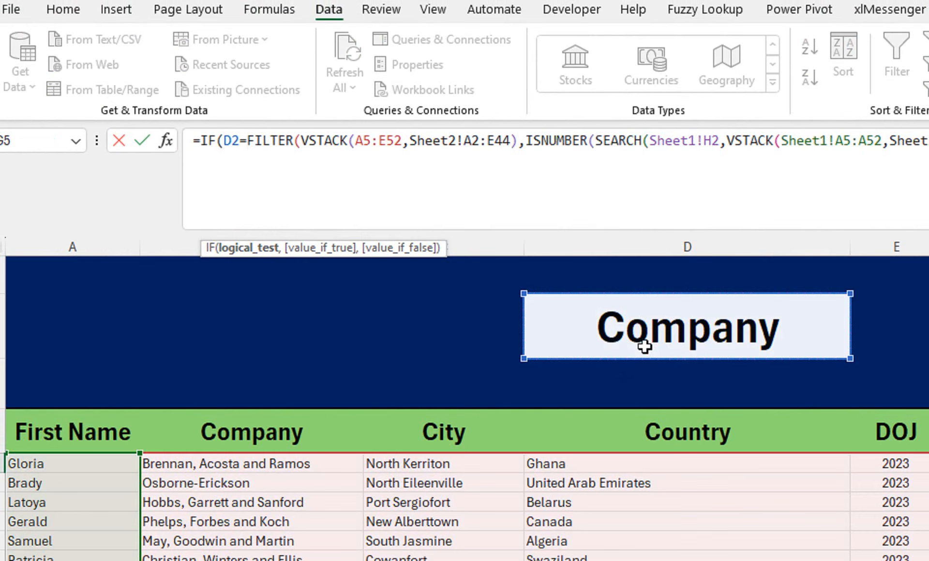
Complete IF's logical test with "First Name" and separate it from FILTER, making FILTER the value_if_true argument.
text(")
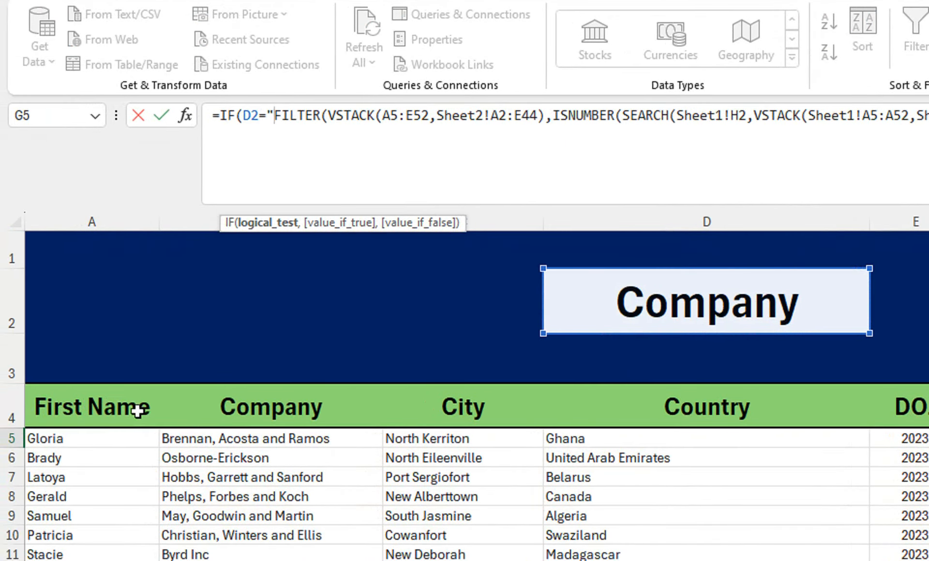
text(Fi)
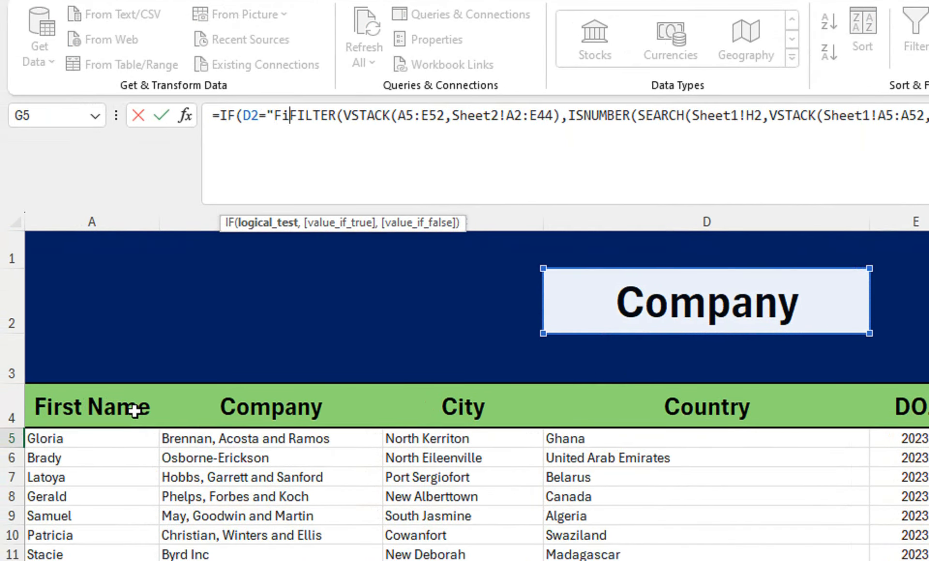
text(rst)
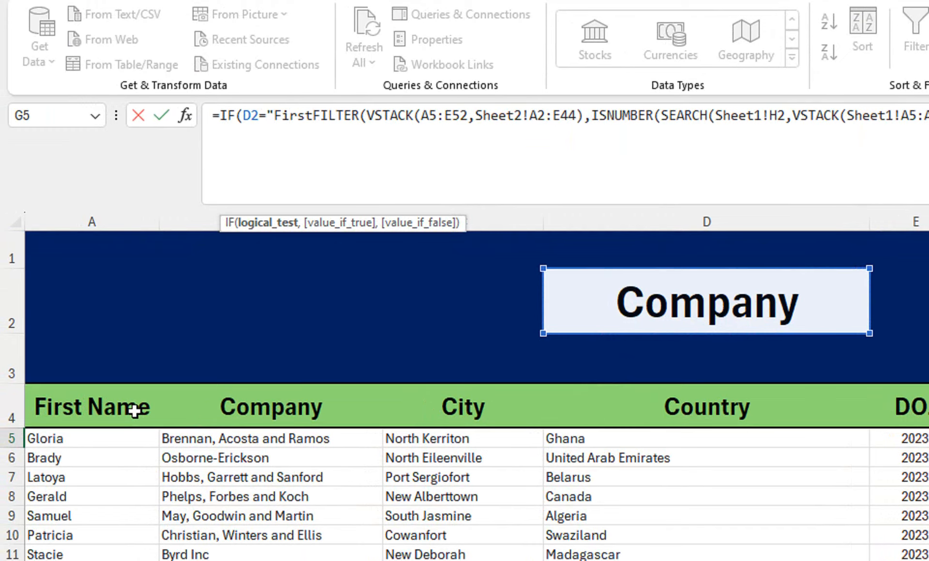
text( Name)
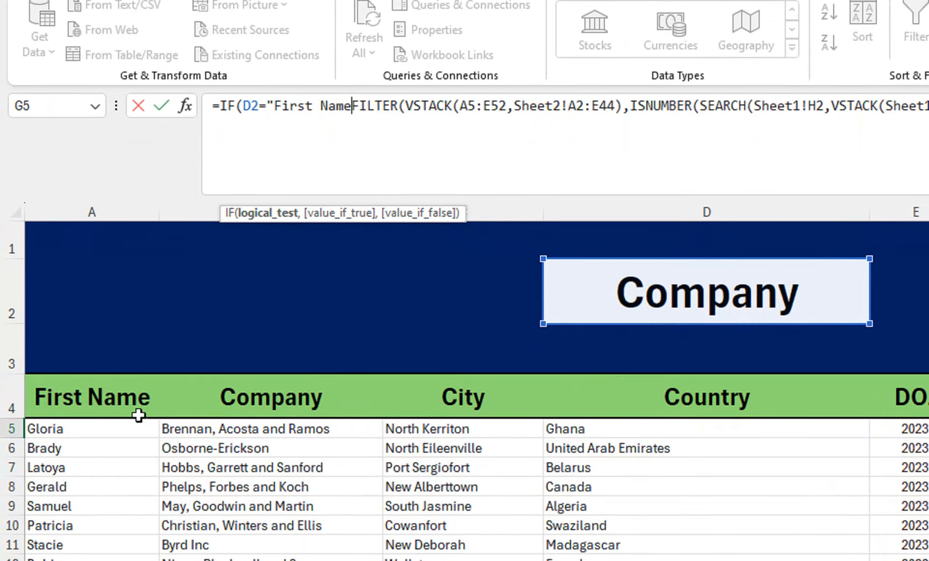
text(")
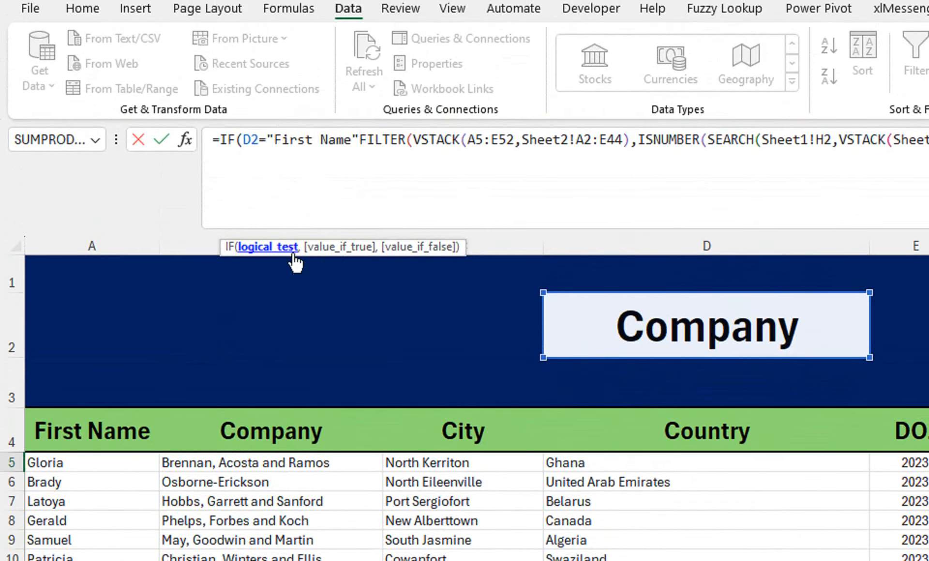
text(,)
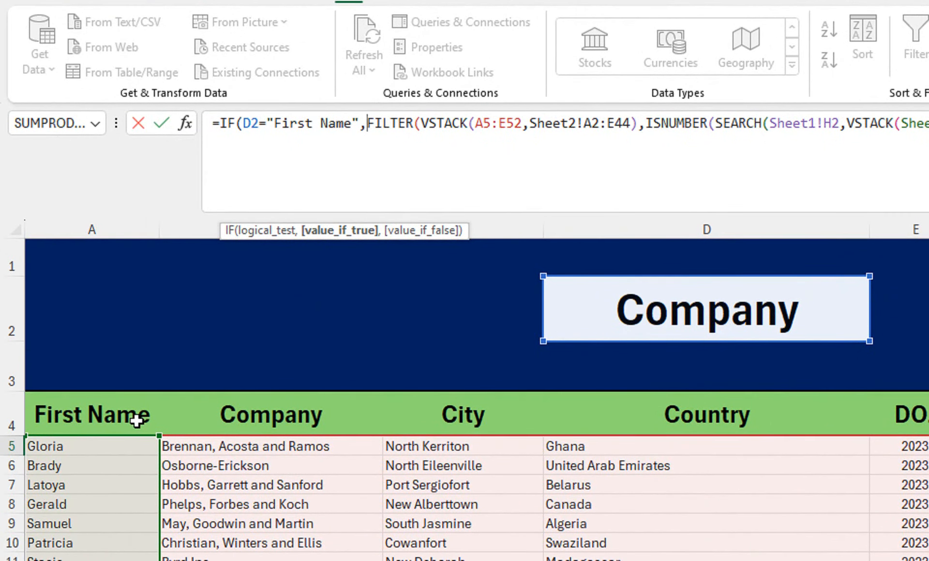
Add a comma after the FILTER function and duplicate the whole First Name IF block as the value_if_false argument.
click(895, 142)
text(,)
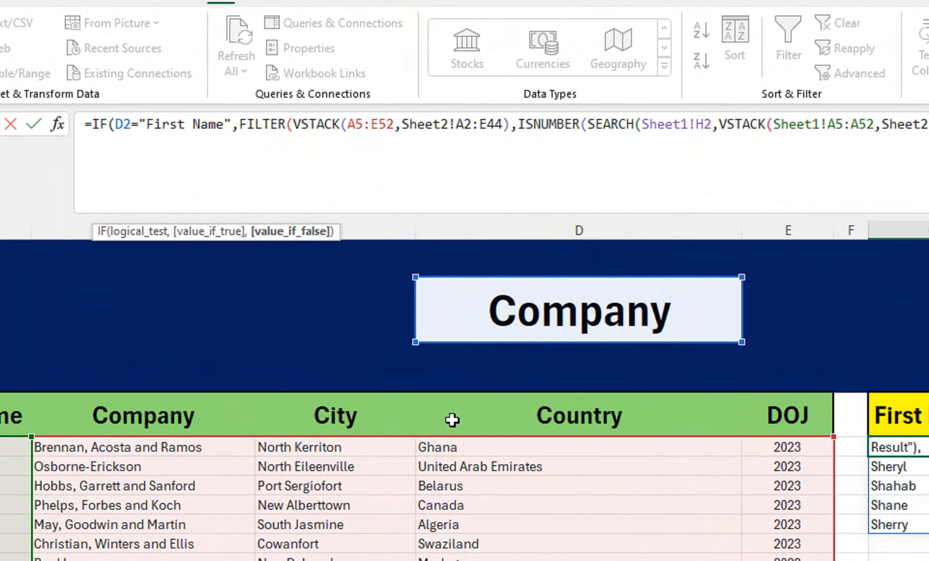
drag(91, 124, 736, 149)
key(ctrl+c)
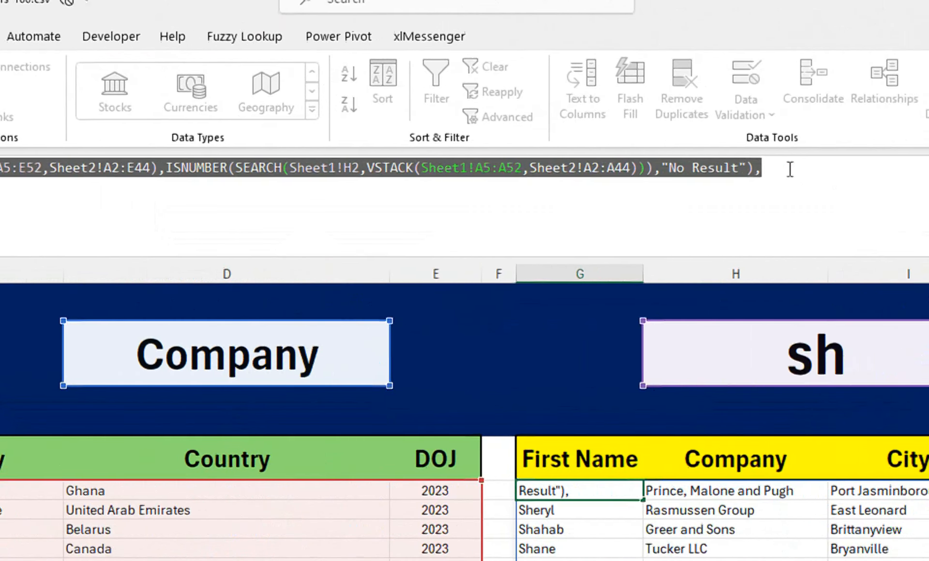
click(739, 168)
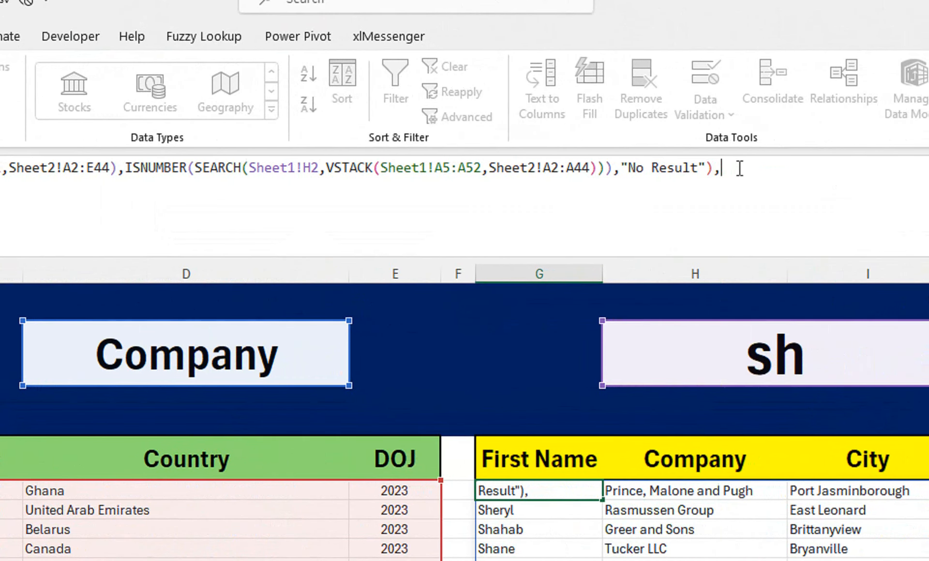
key(ctrl+v)
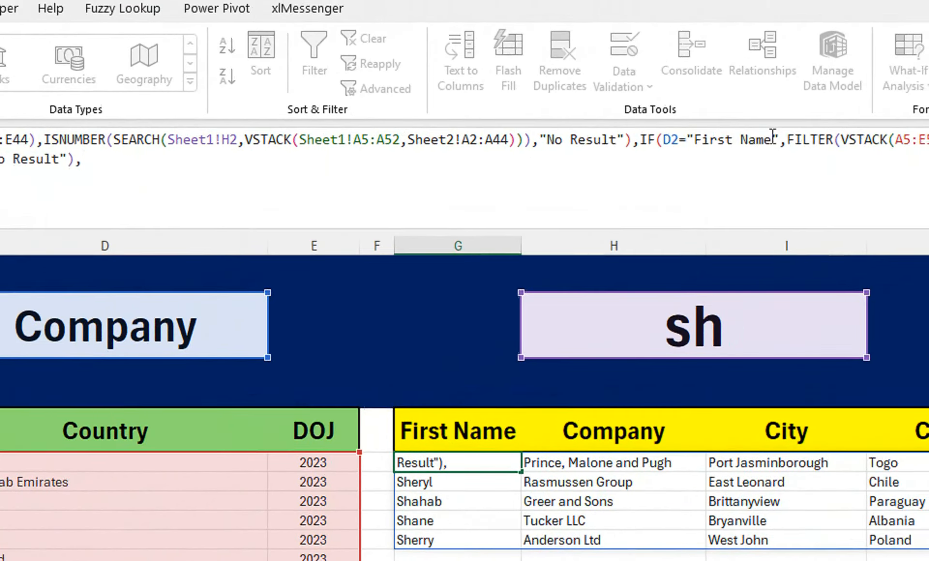
Change the criterion in the second IF block's logical test to "Company".
drag(772, 139, 695, 140)
text(Comp",FILTER(VSTACK(A5:E52,Sheet2)
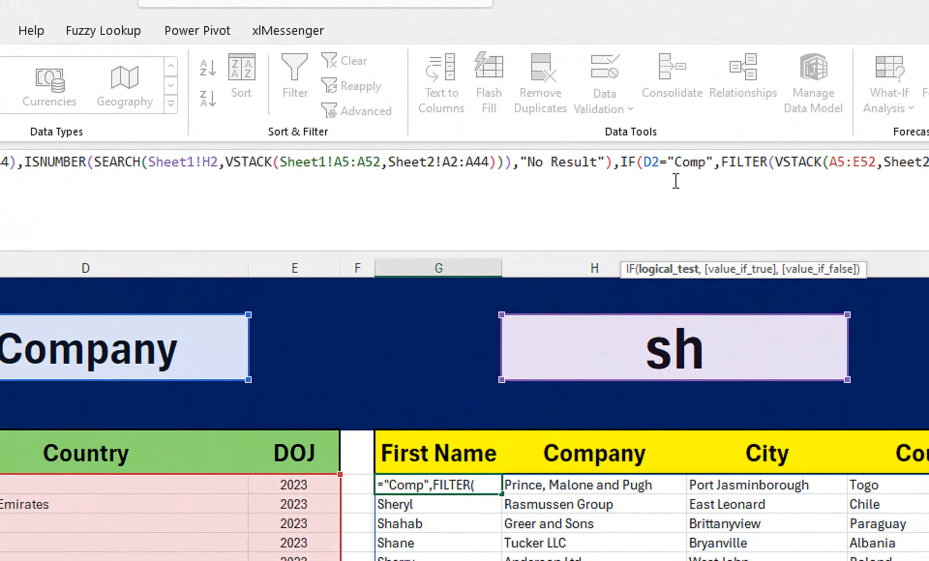
text(any)
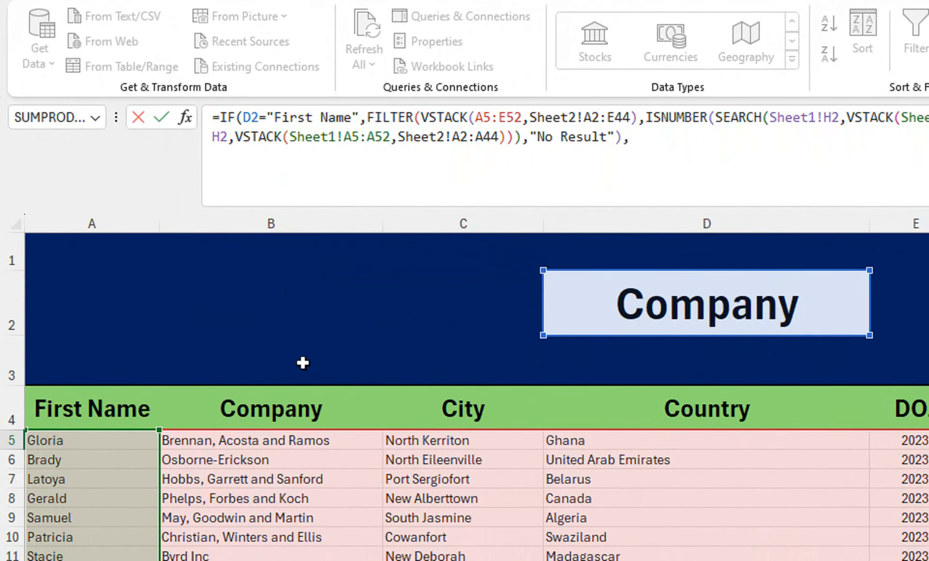
Change the Company block's search ranges to Sheet1!B5:B52 and Sheet2!B2:B44.
click(351, 137)
key(BackSpace)
text(B)
click(374, 137)
key(BackSpace)
text(B)
click(483, 136)
key(BackSpace)
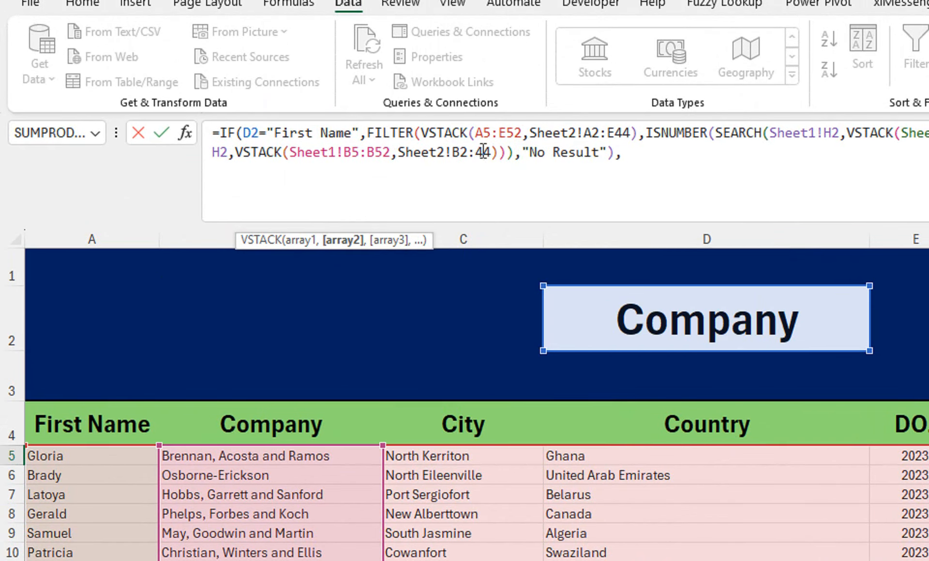
text(B)
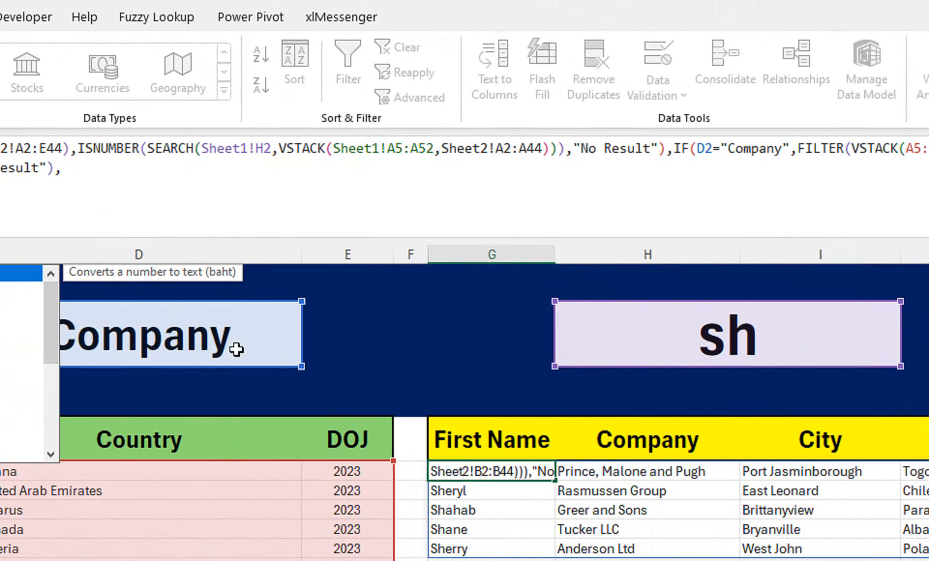
Append another copy of the IF block at the formula's end and change its criterion to "City".
click(96, 172)
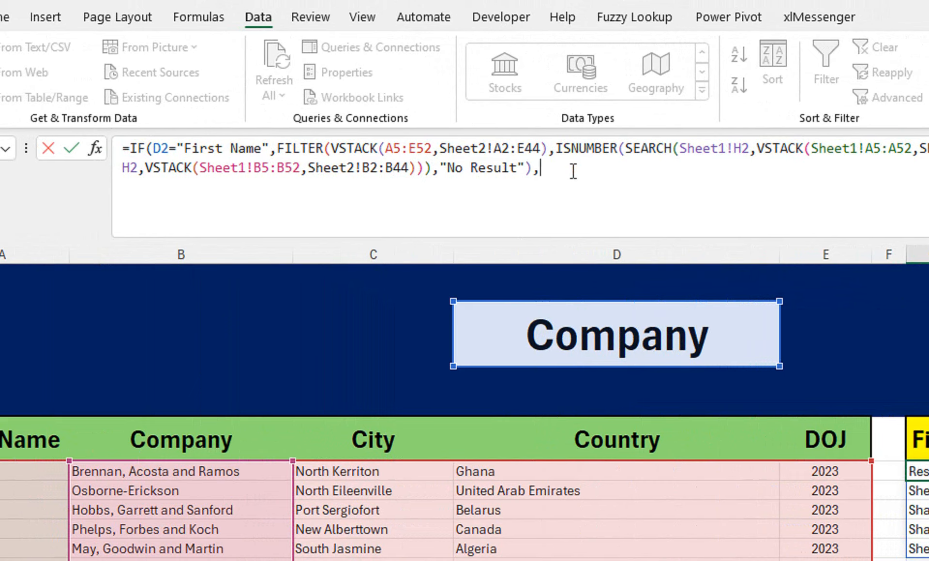
key(ctrl+v)
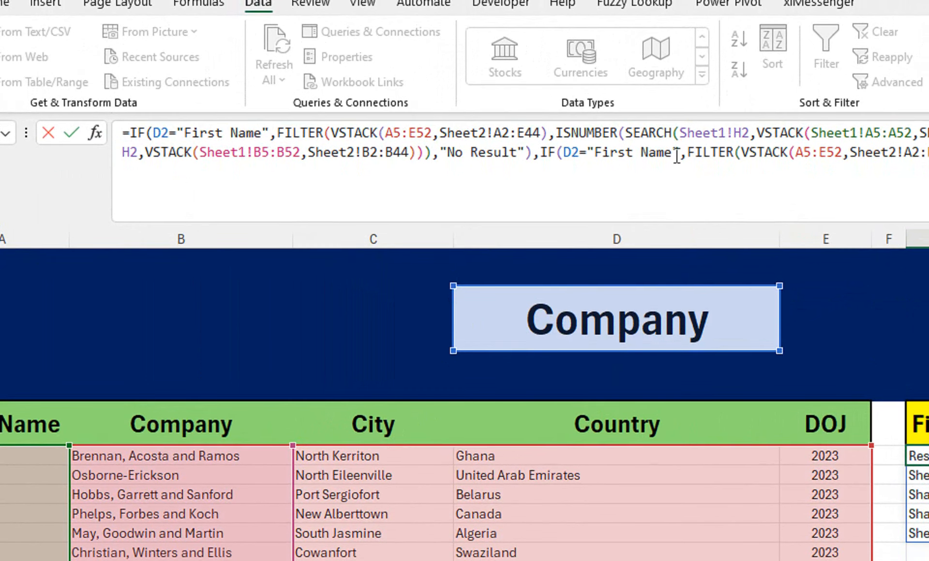
drag(672, 143, 598, 145)
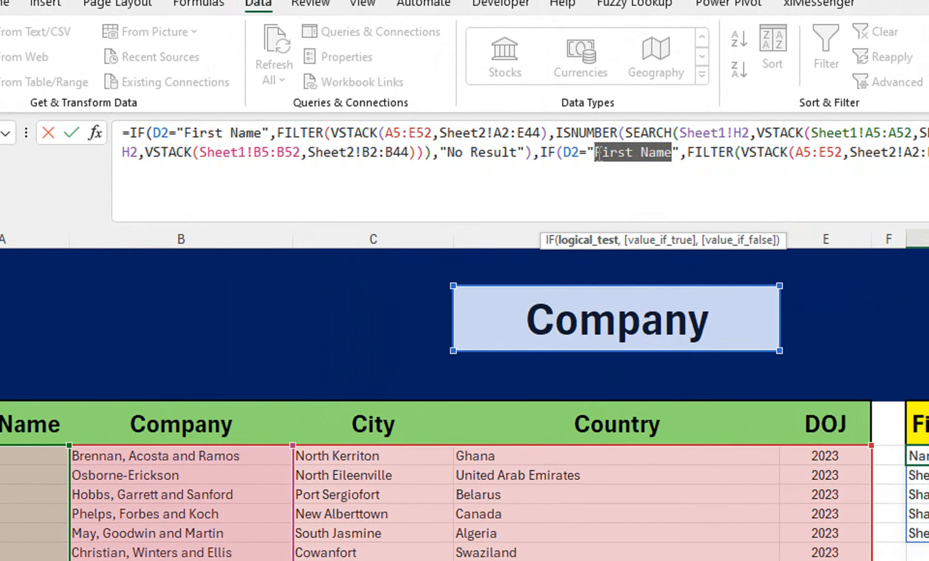
text(City)
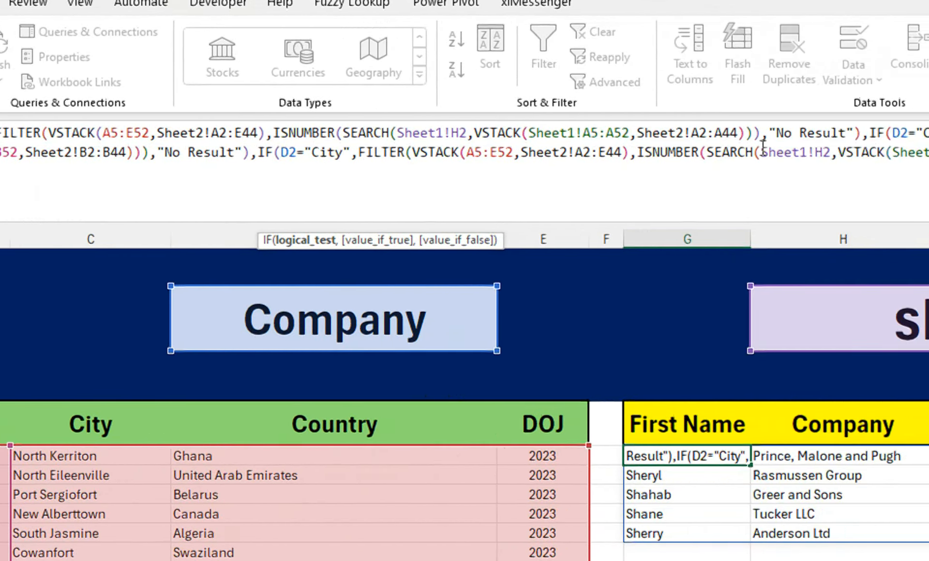
Change the City block's search ranges to Sheet1!C5:C52 and Sheet2!C2:C44.
click(735, 161)
key(BackSpace)
text(C)
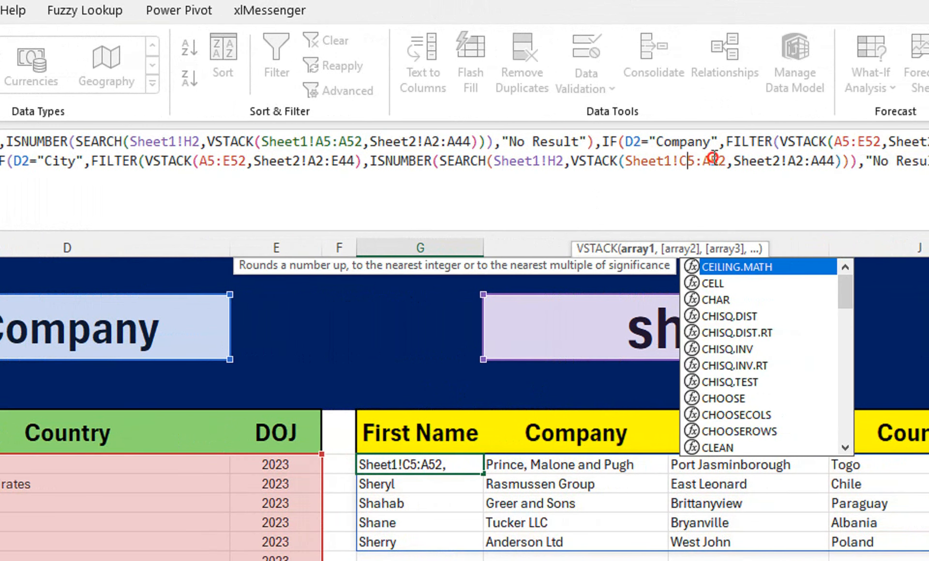
click(733, 161)
key(BackSpace)
text(C)
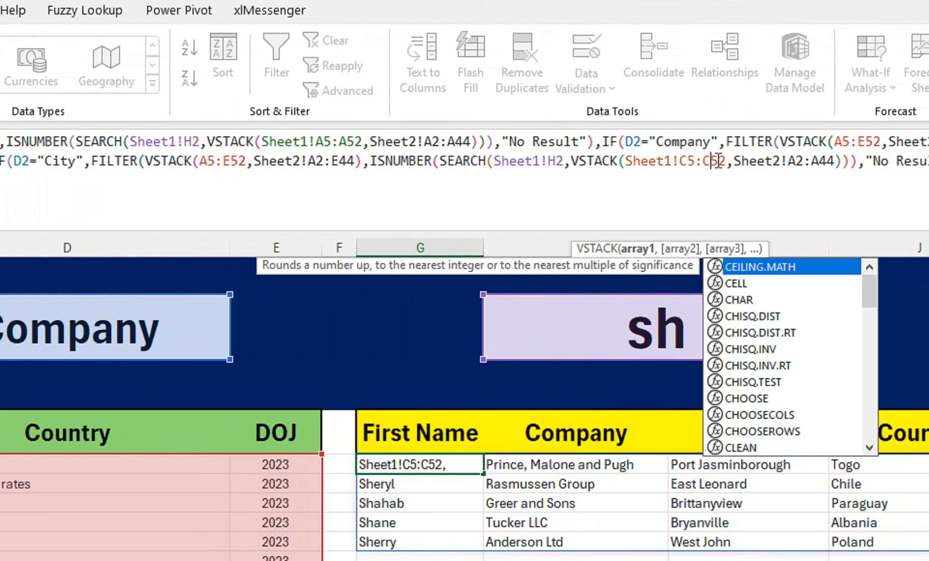
click(745, 161)
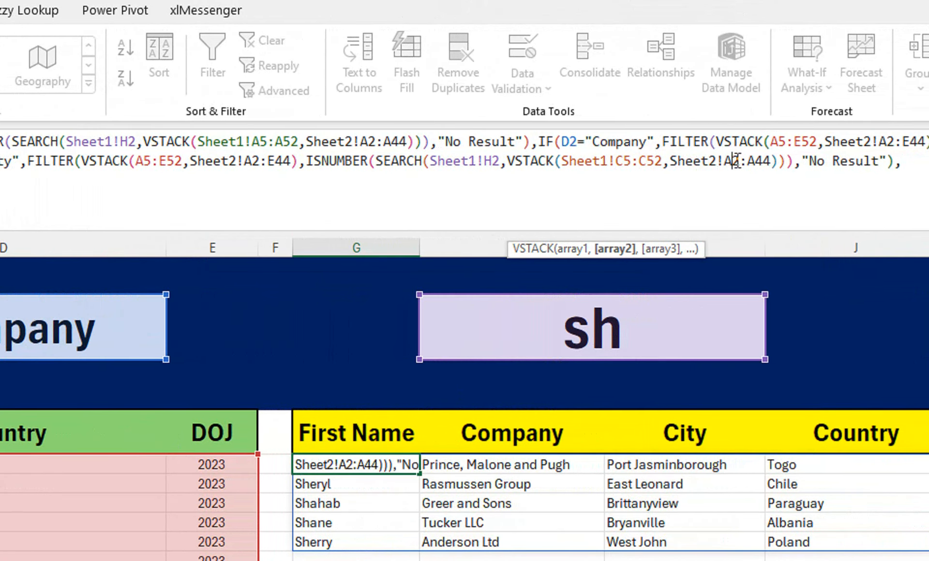
key(BackSpace)
text(C)
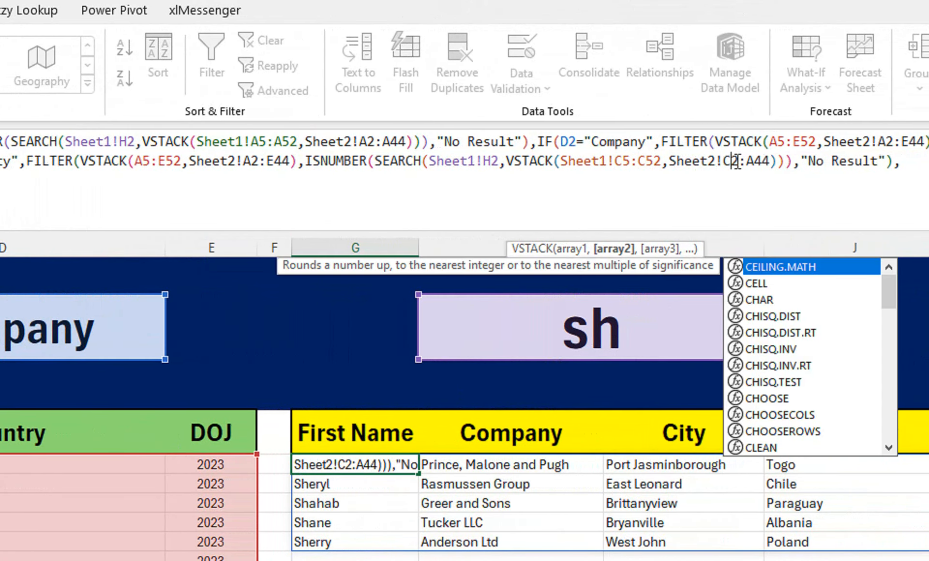
click(754, 161)
key(BackSpace)
text(C)
Append a fourth copy of the IF block at the formula's end and change its criterion to "Country".
click(912, 162)
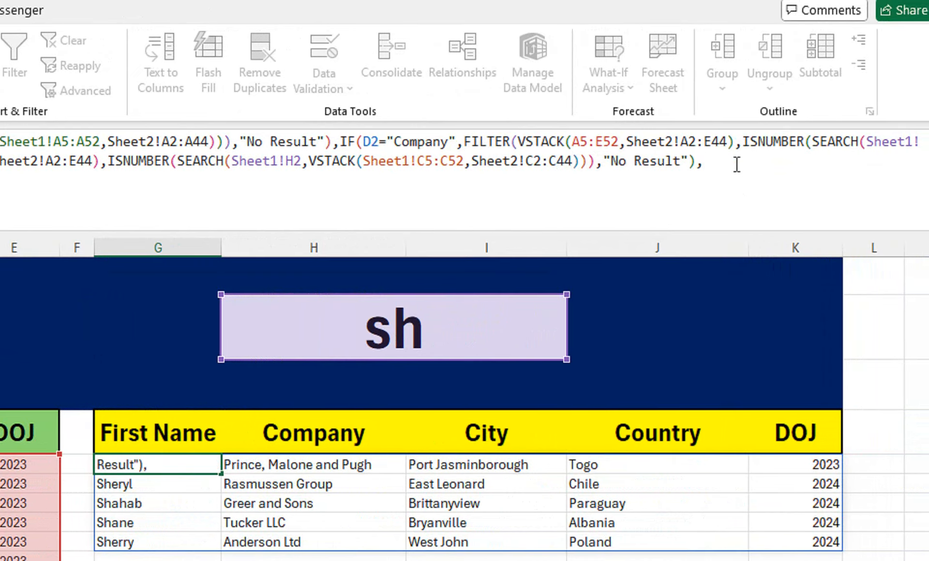
key(ctrl+v)
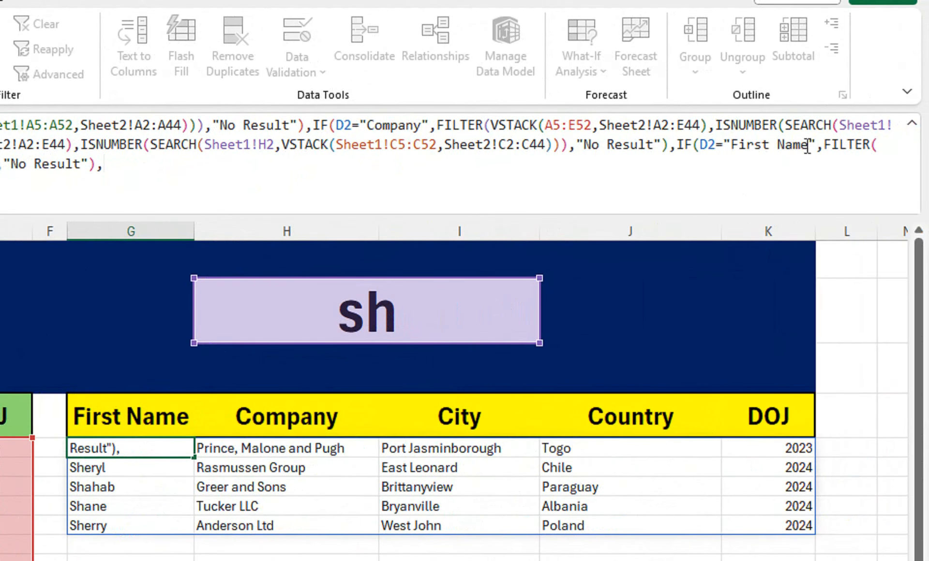
drag(807, 145, 731, 144)
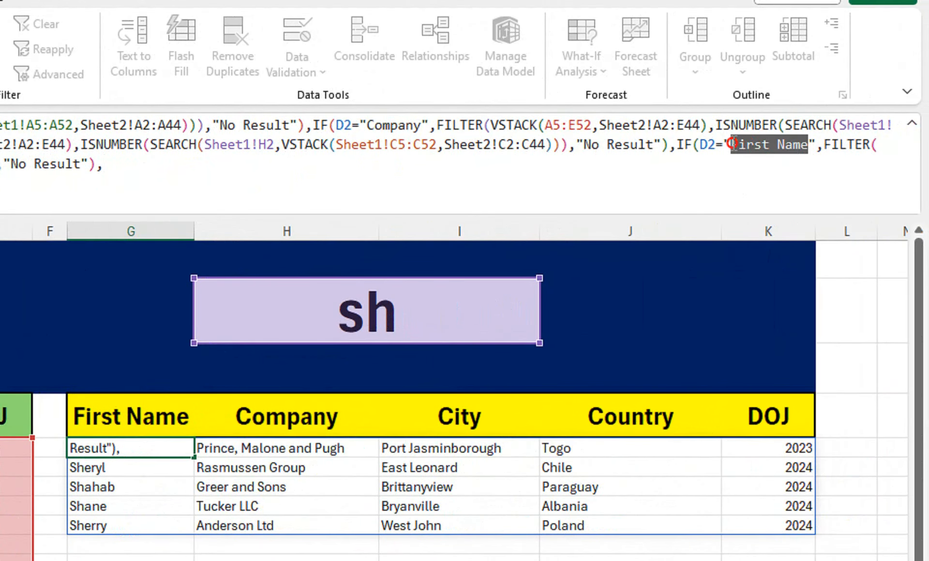
text(Co)
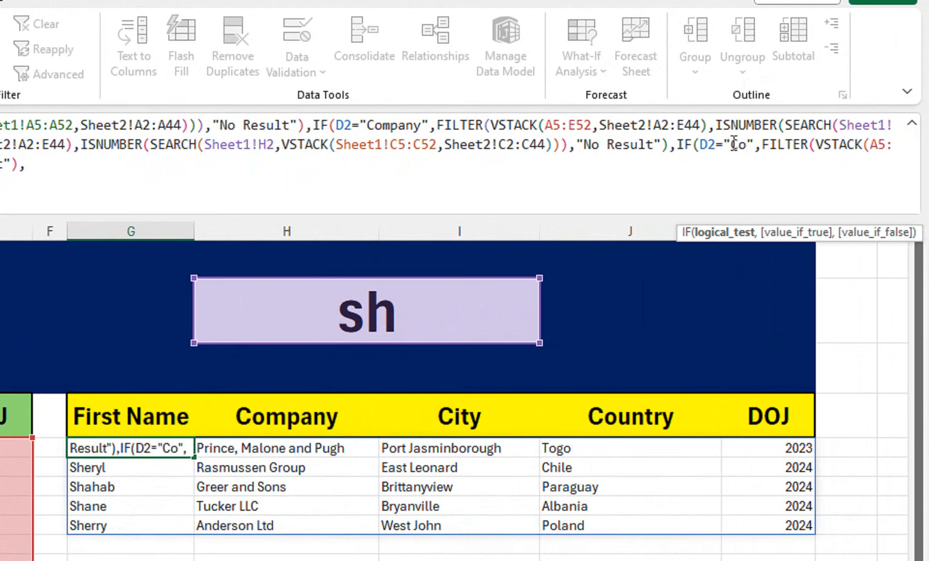
text(untry",FILTER()
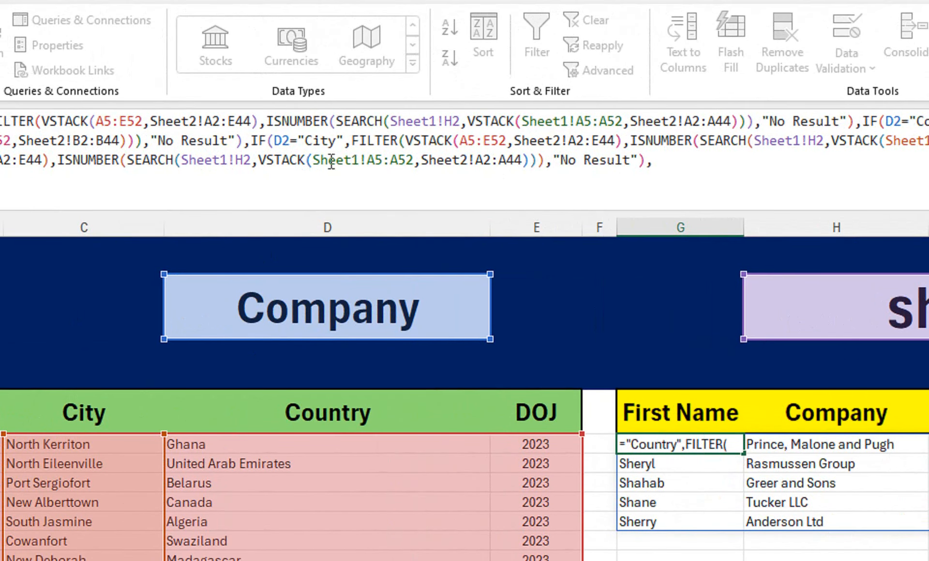
Change the Country block's search ranges to Sheet1!D5:D52 and Sheet2!D2:D44.
click(374, 160)
key(BackSpace)
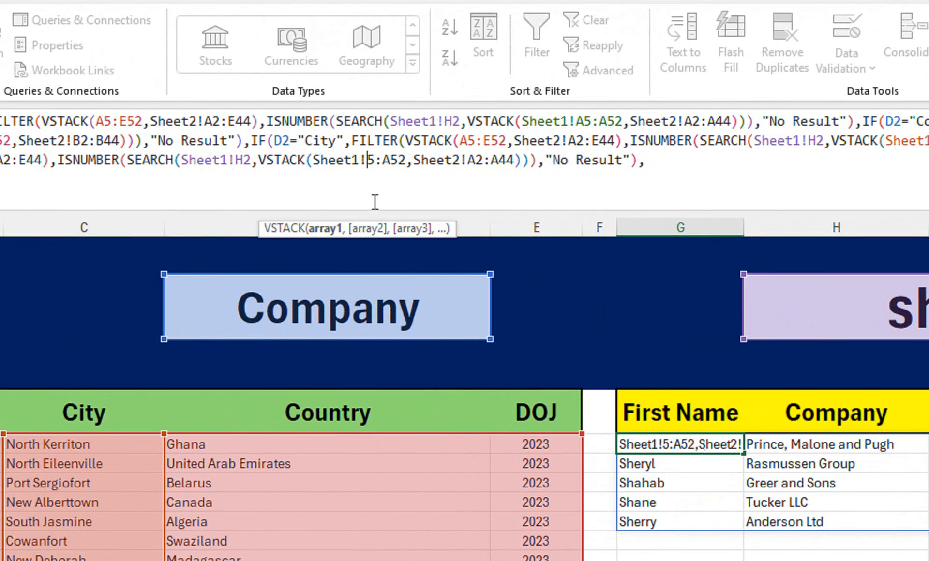
text(D)
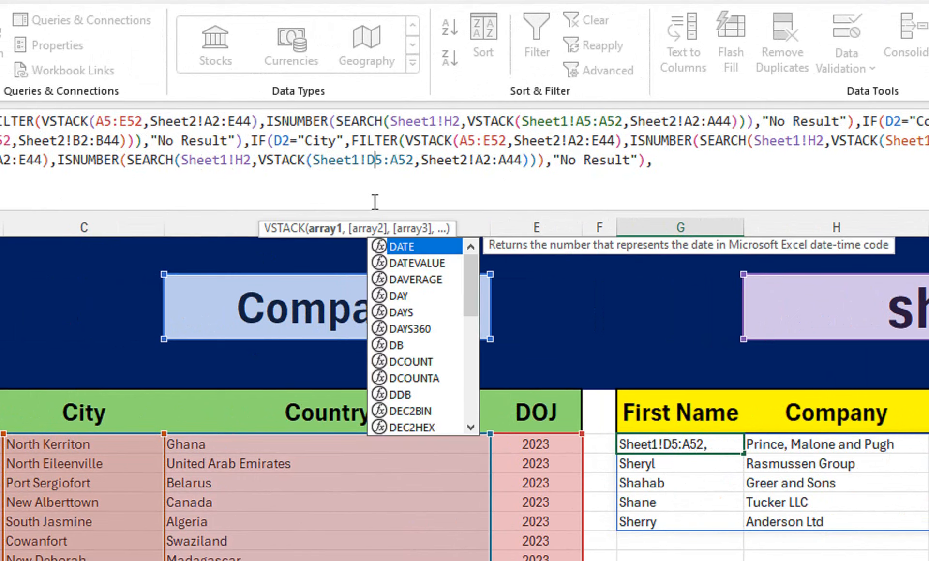
click(402, 159)
key(BackSpace)
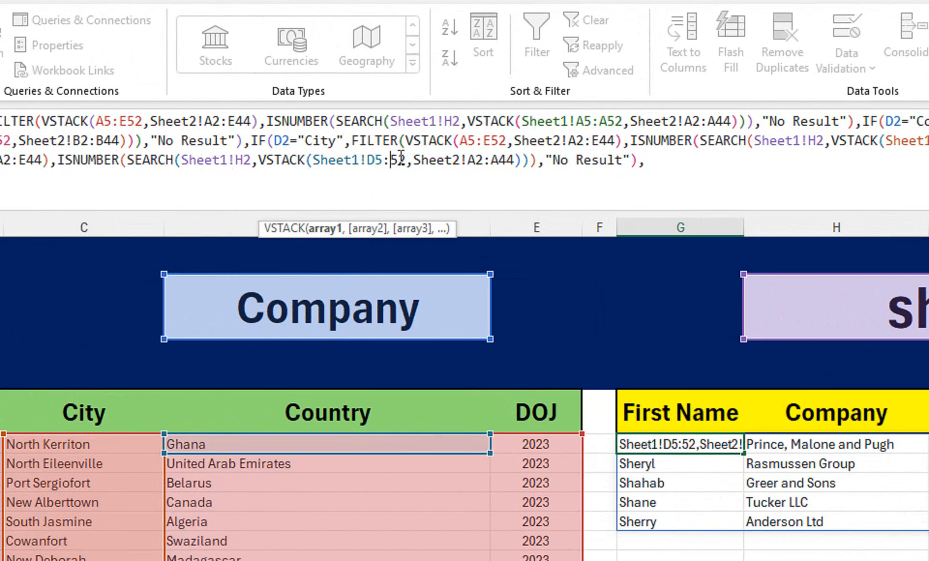
text(D)
click(484, 160)
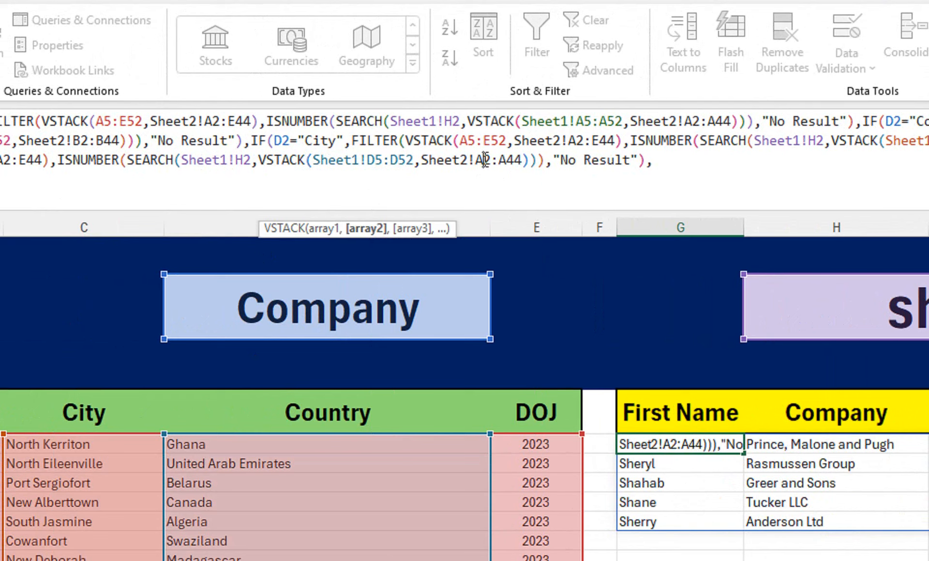
key(BackSpace)
text(D)
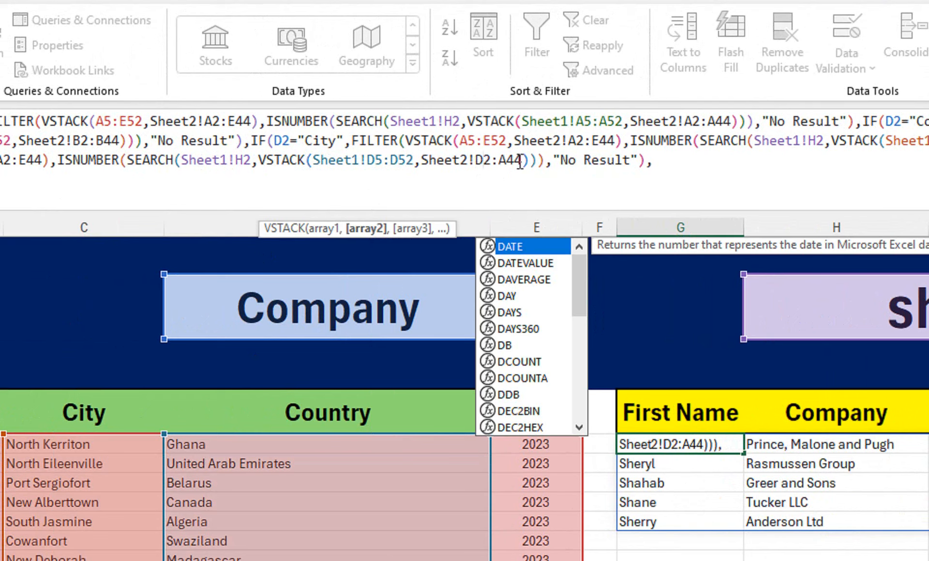
click(514, 162)
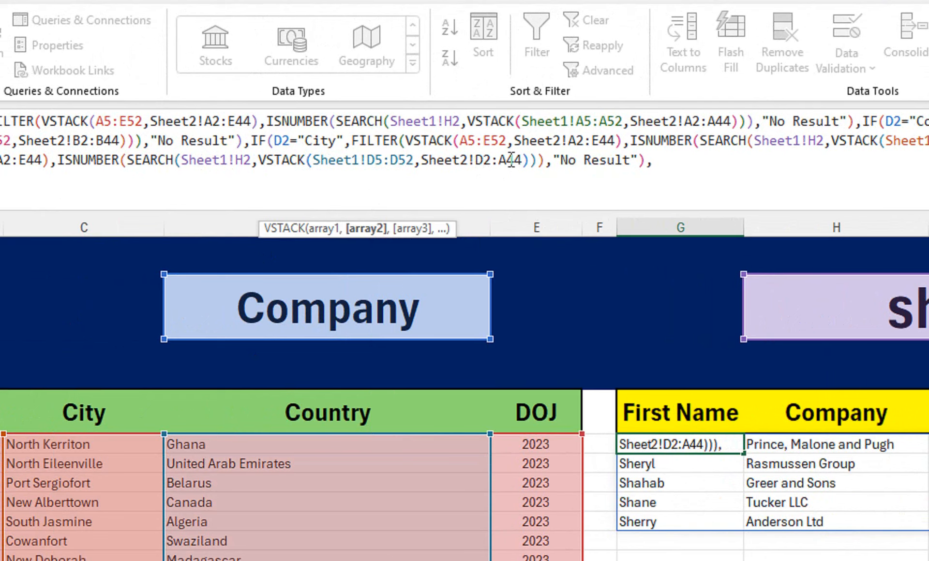
key(BackSpace)
text(D)
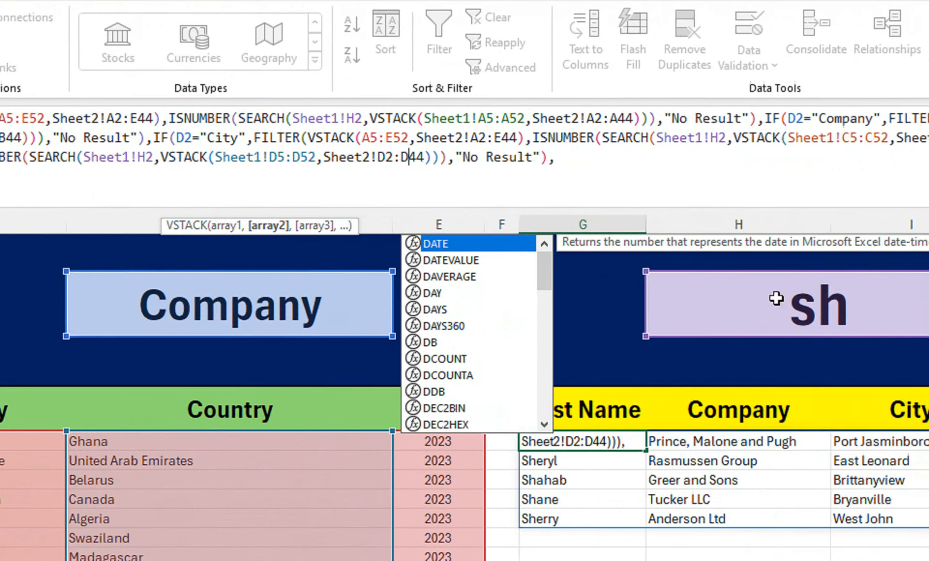
Replace the formula's trailing comma with four closing parentheses for the nested IFs and commit the formula.
click(556, 157)
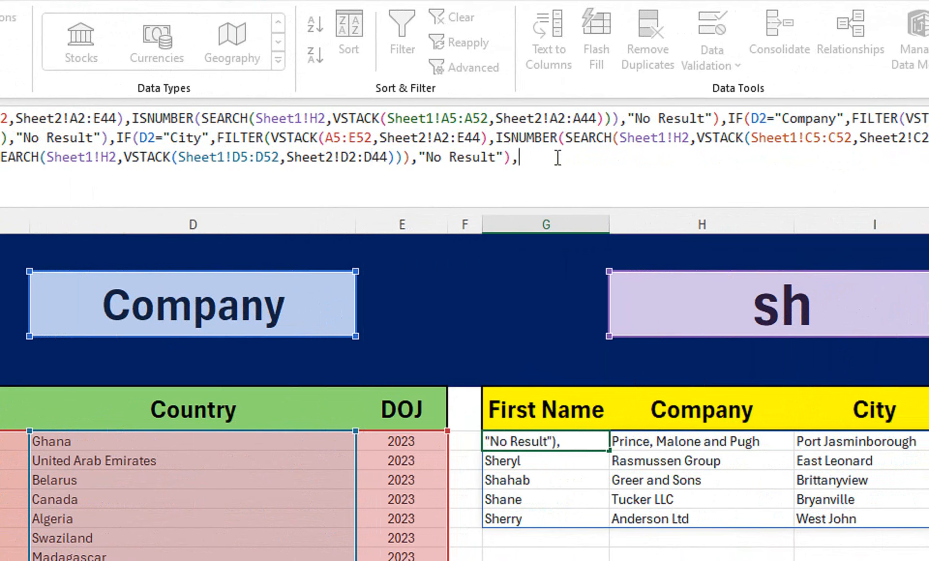
key(BackSpace)
text())
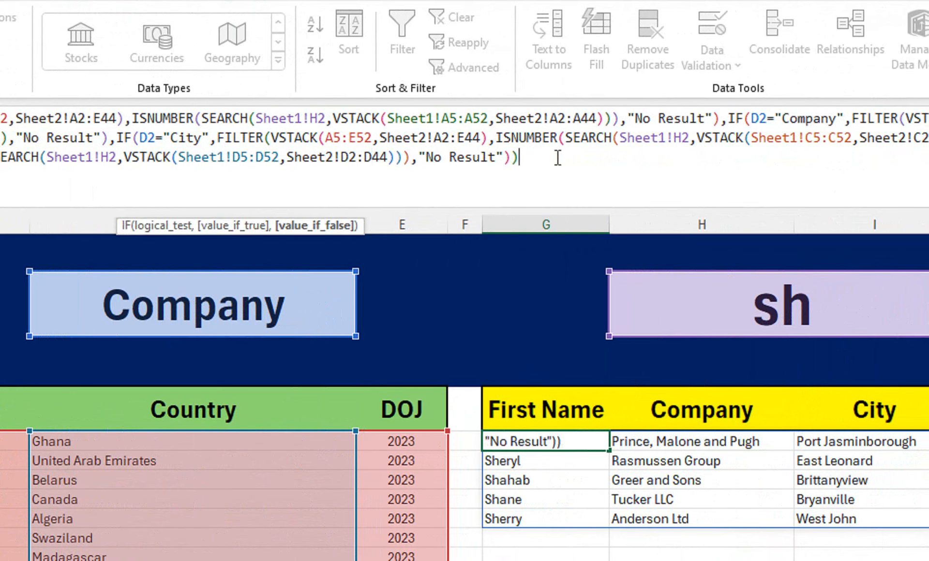
text())
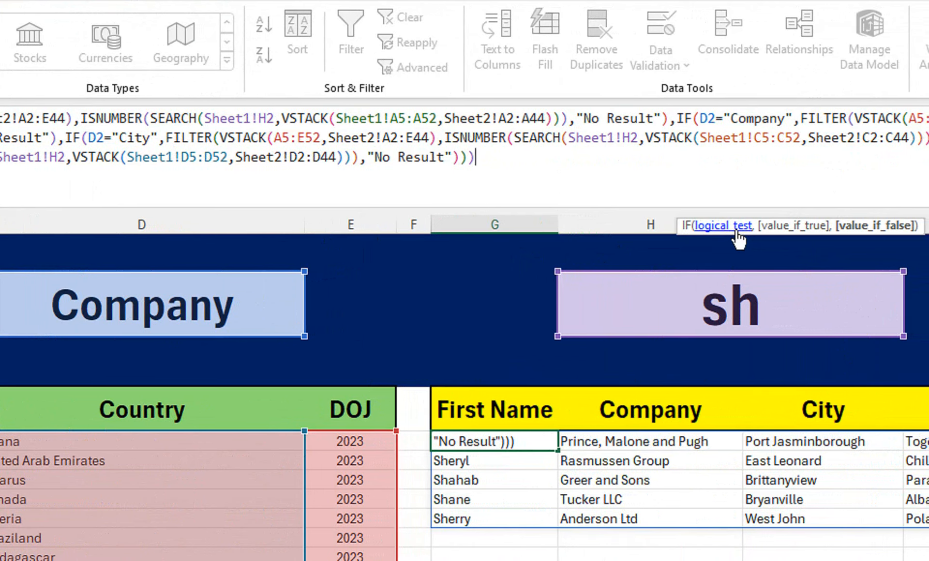
text())
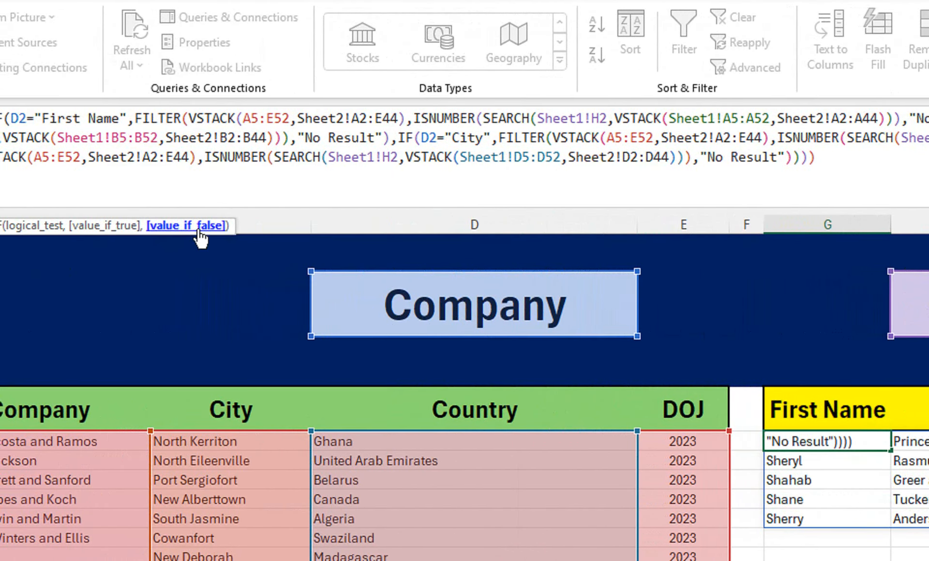
text())
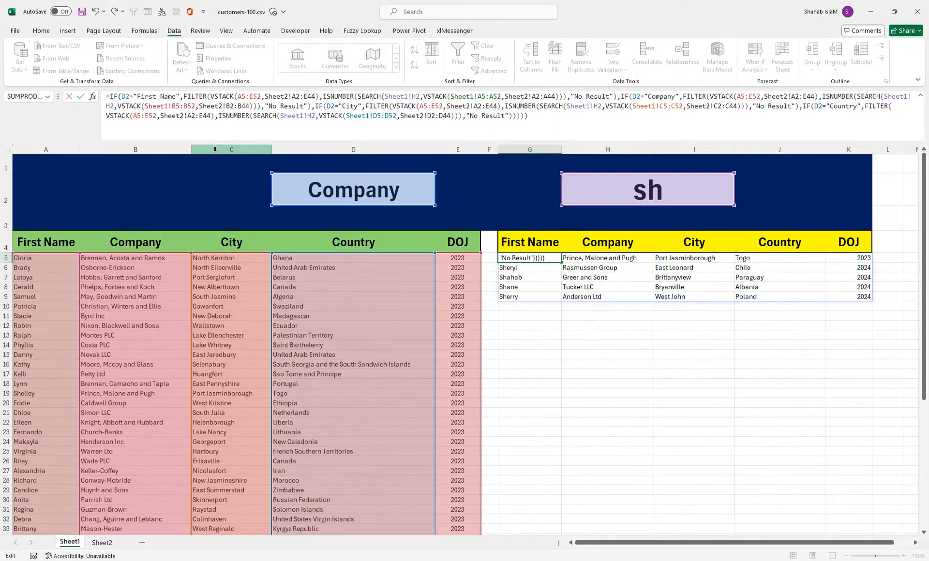
key(Return)
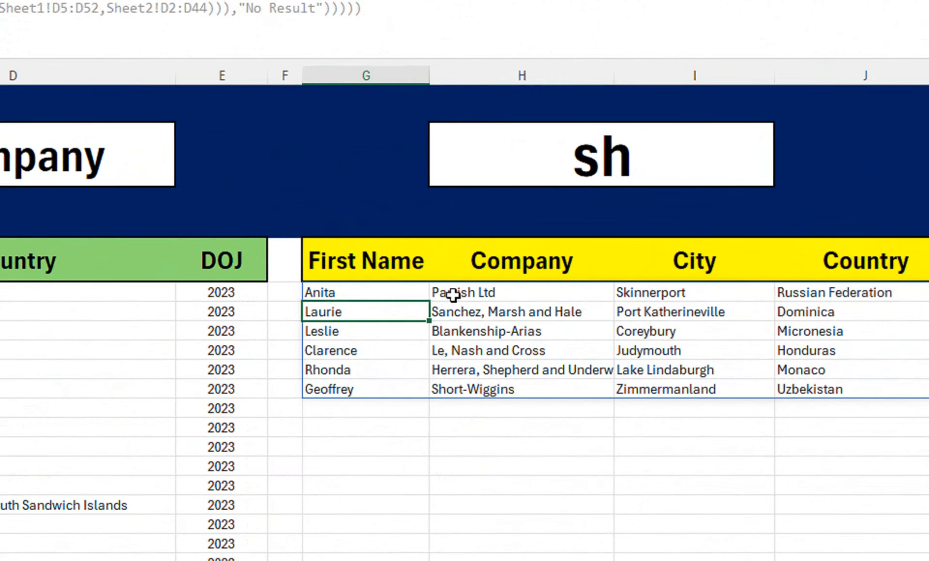
Check the Company matches in H5:H10 and switch the search column in D2 to First Name.
drag(576, 258, 579, 287)
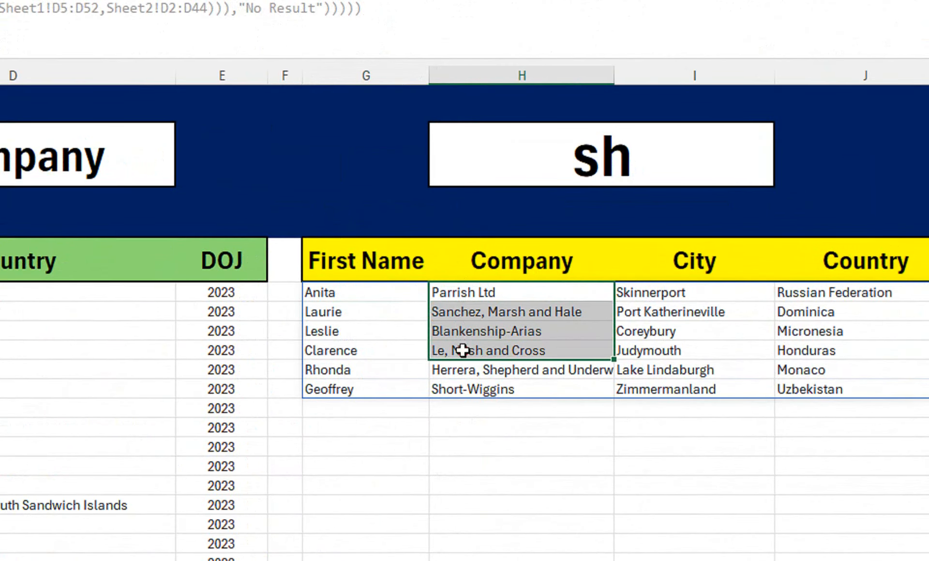
drag(463, 350, 462, 380)
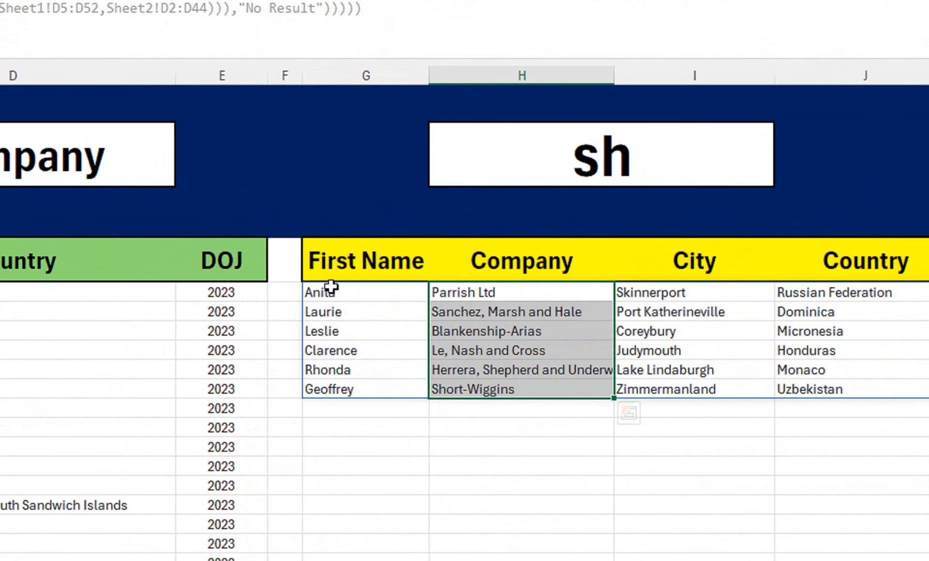
click(121, 159)
click(184, 178)
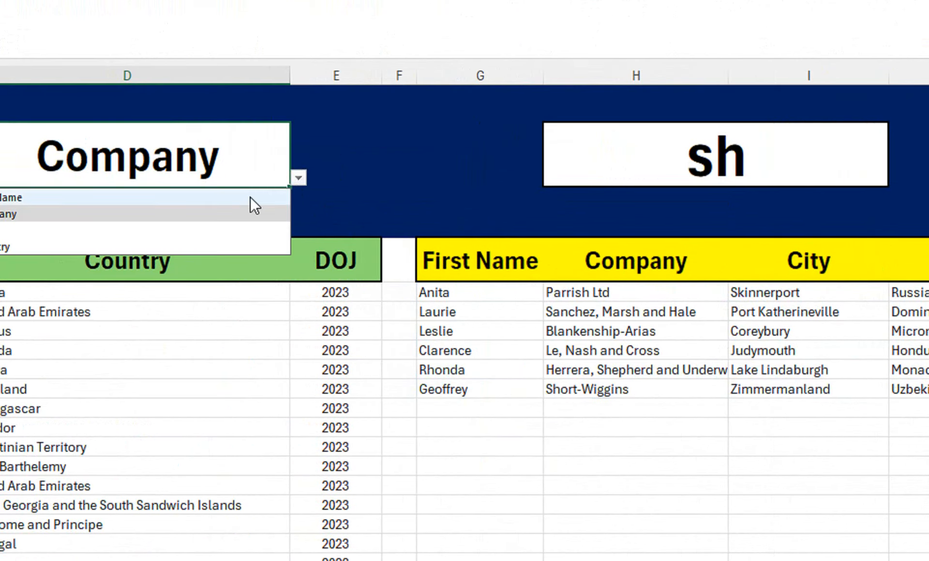
click(328, 197)
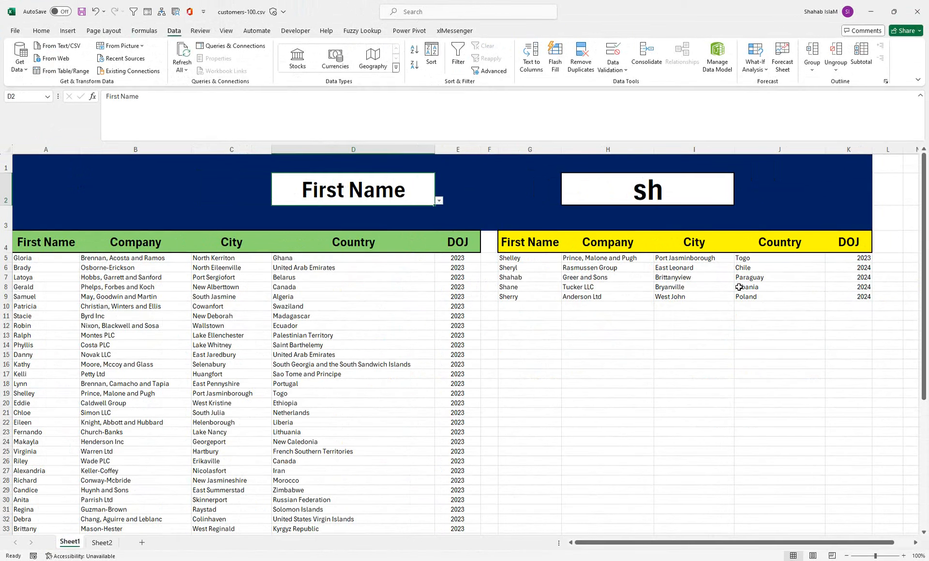